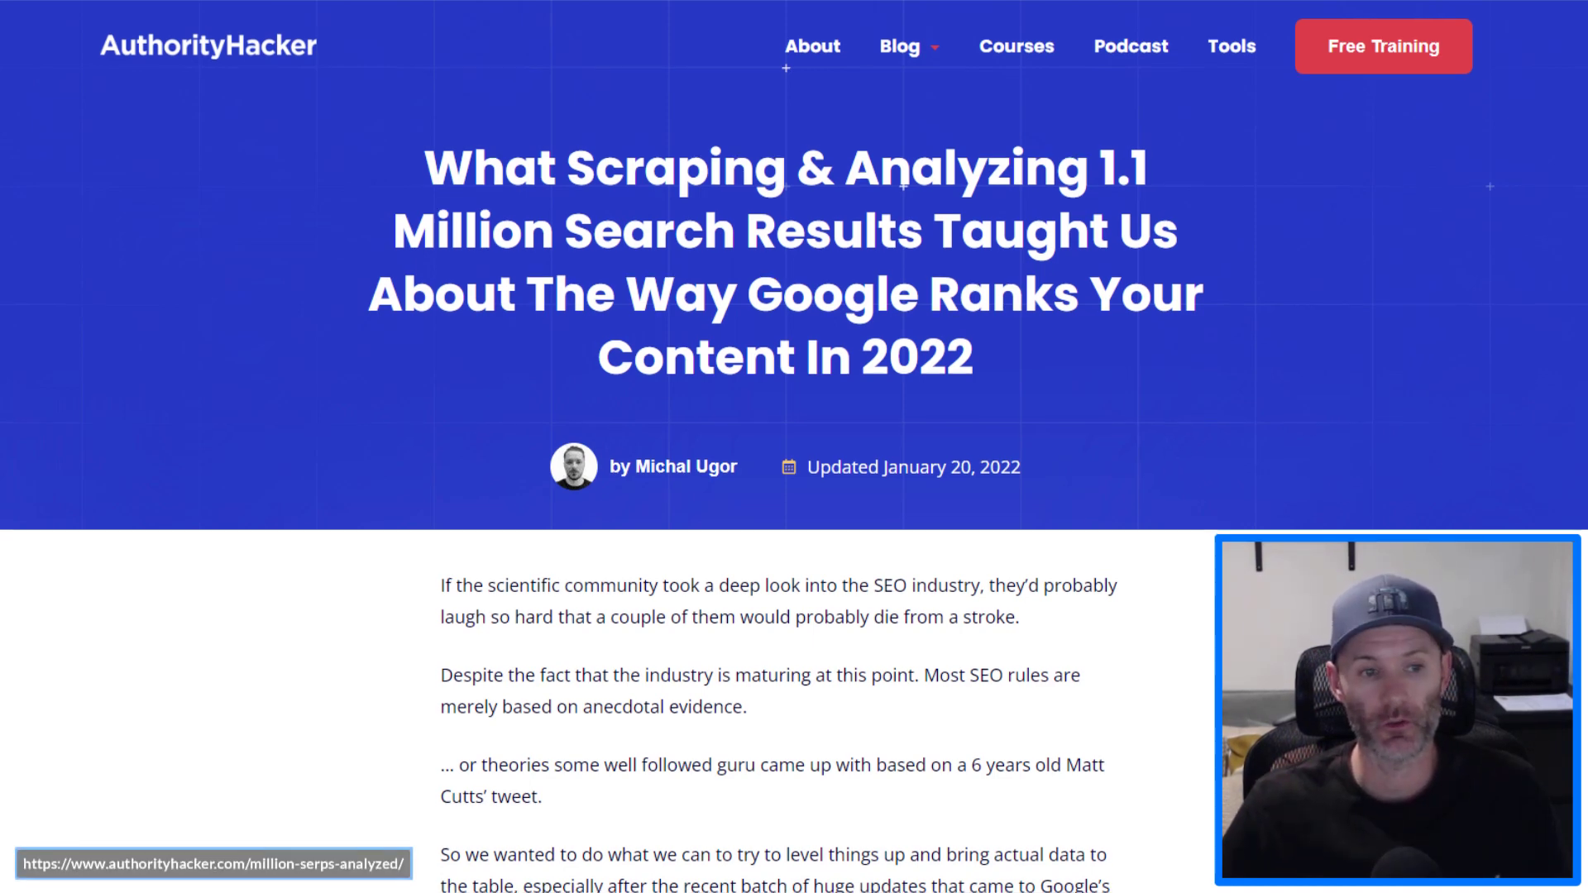
Scroll the 1.1 million SERPs study through its key findings, rich snippet charts and About This Study
{"action": "scroll", "coordinate": [794, 446], "scroll_direction": "down", "scroll_amount": 2}
{"action": "scroll", "coordinate": [794, 447], "scroll_direction": "down", "scroll_amount": 3}
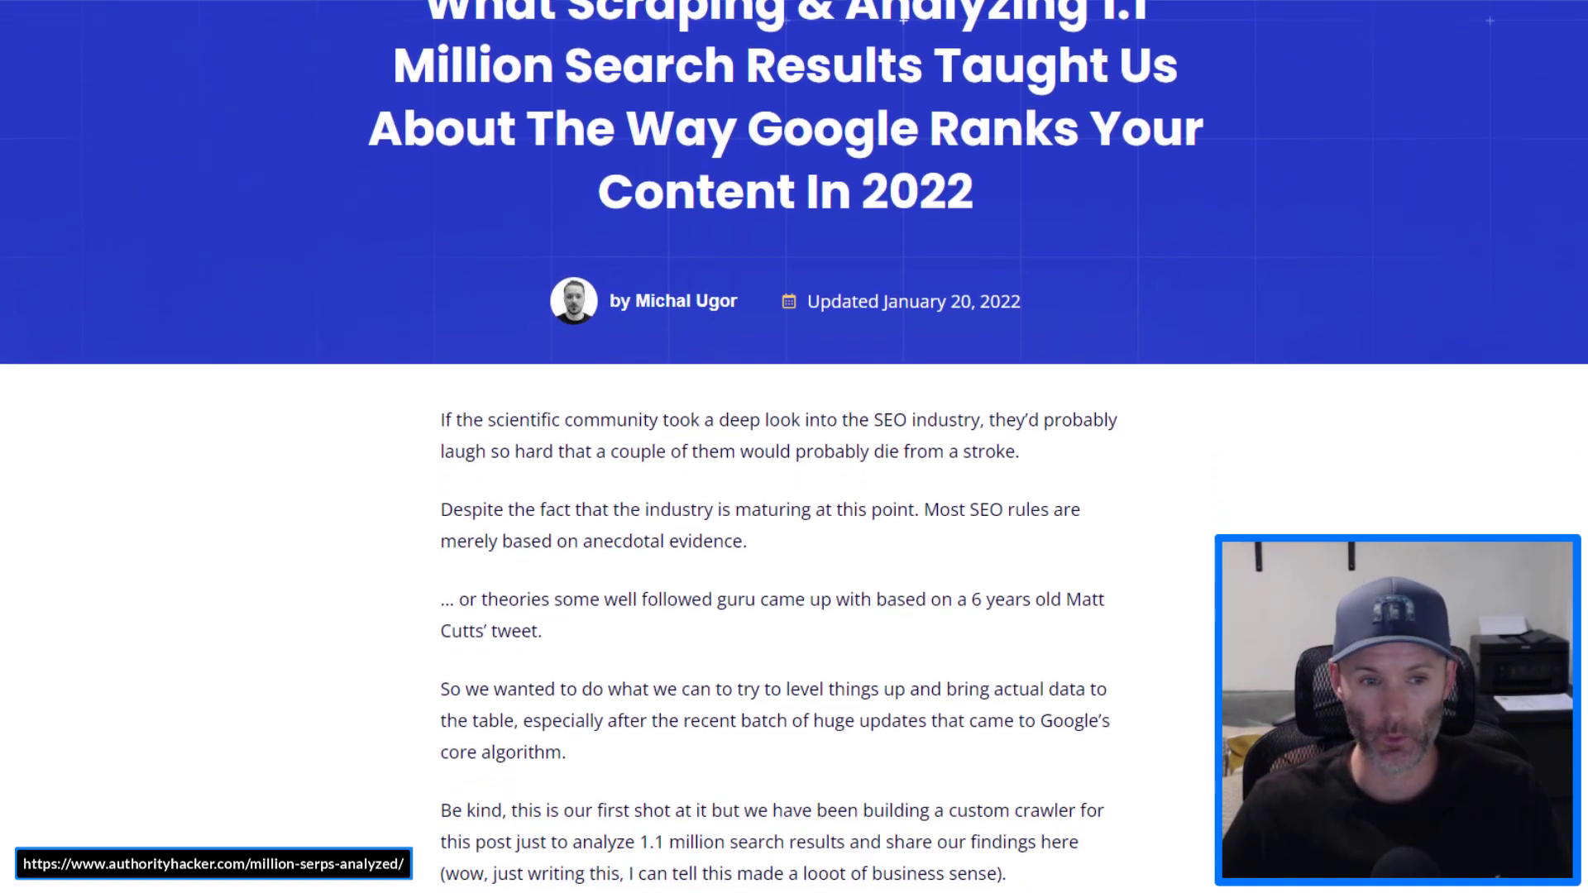
{"action": "scroll", "coordinate": [794, 446], "scroll_direction": "down", "scroll_amount": 3}
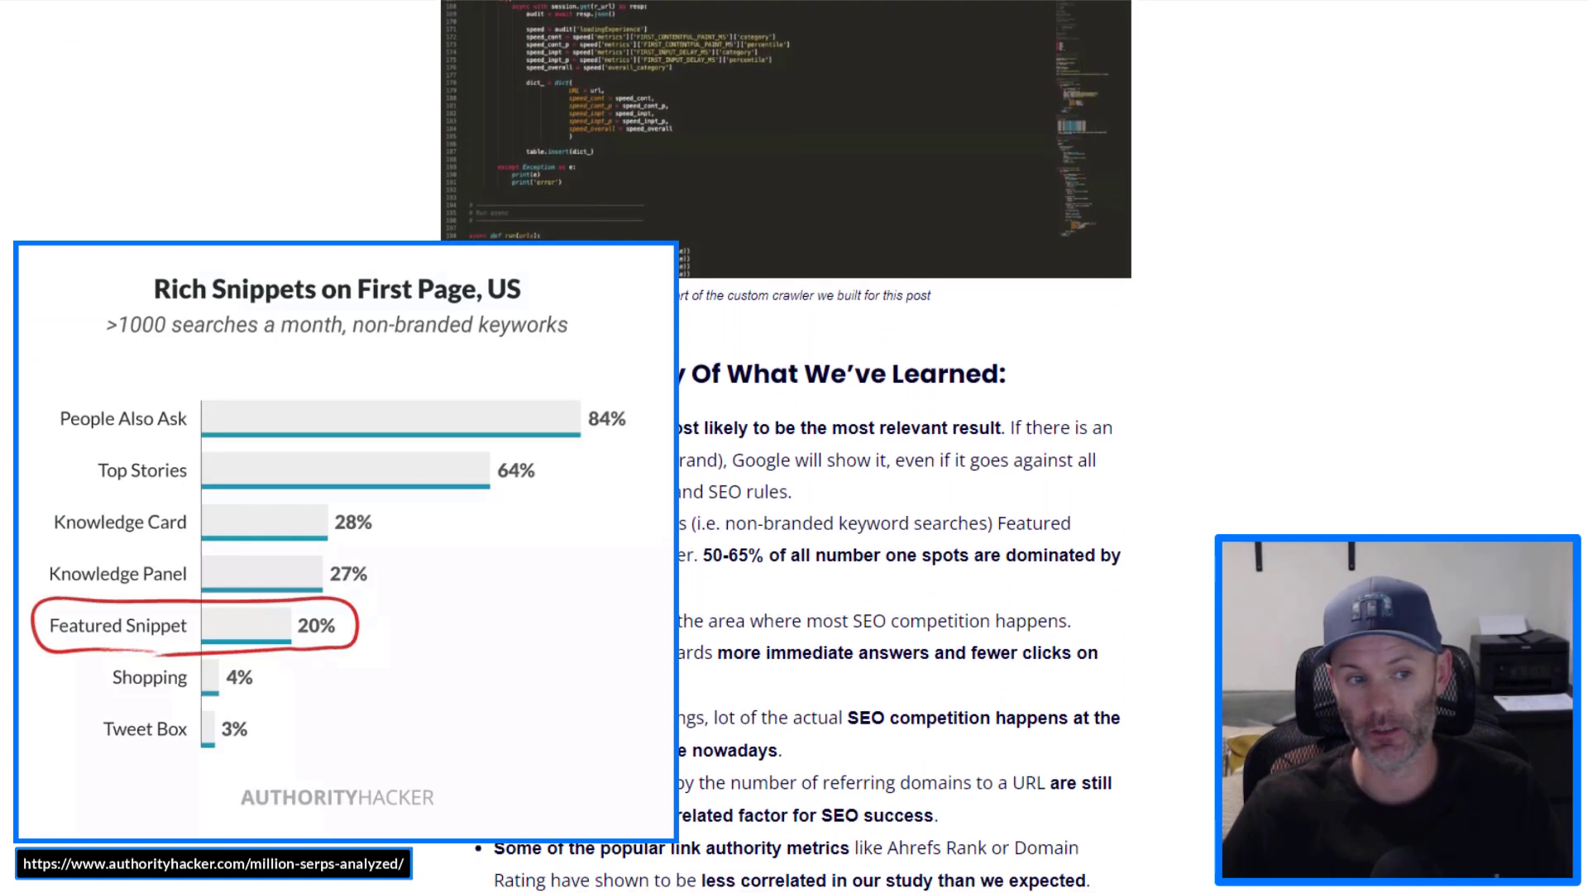
{"action": "scroll", "coordinate": [793, 447], "scroll_direction": "down", "scroll_amount": 1}
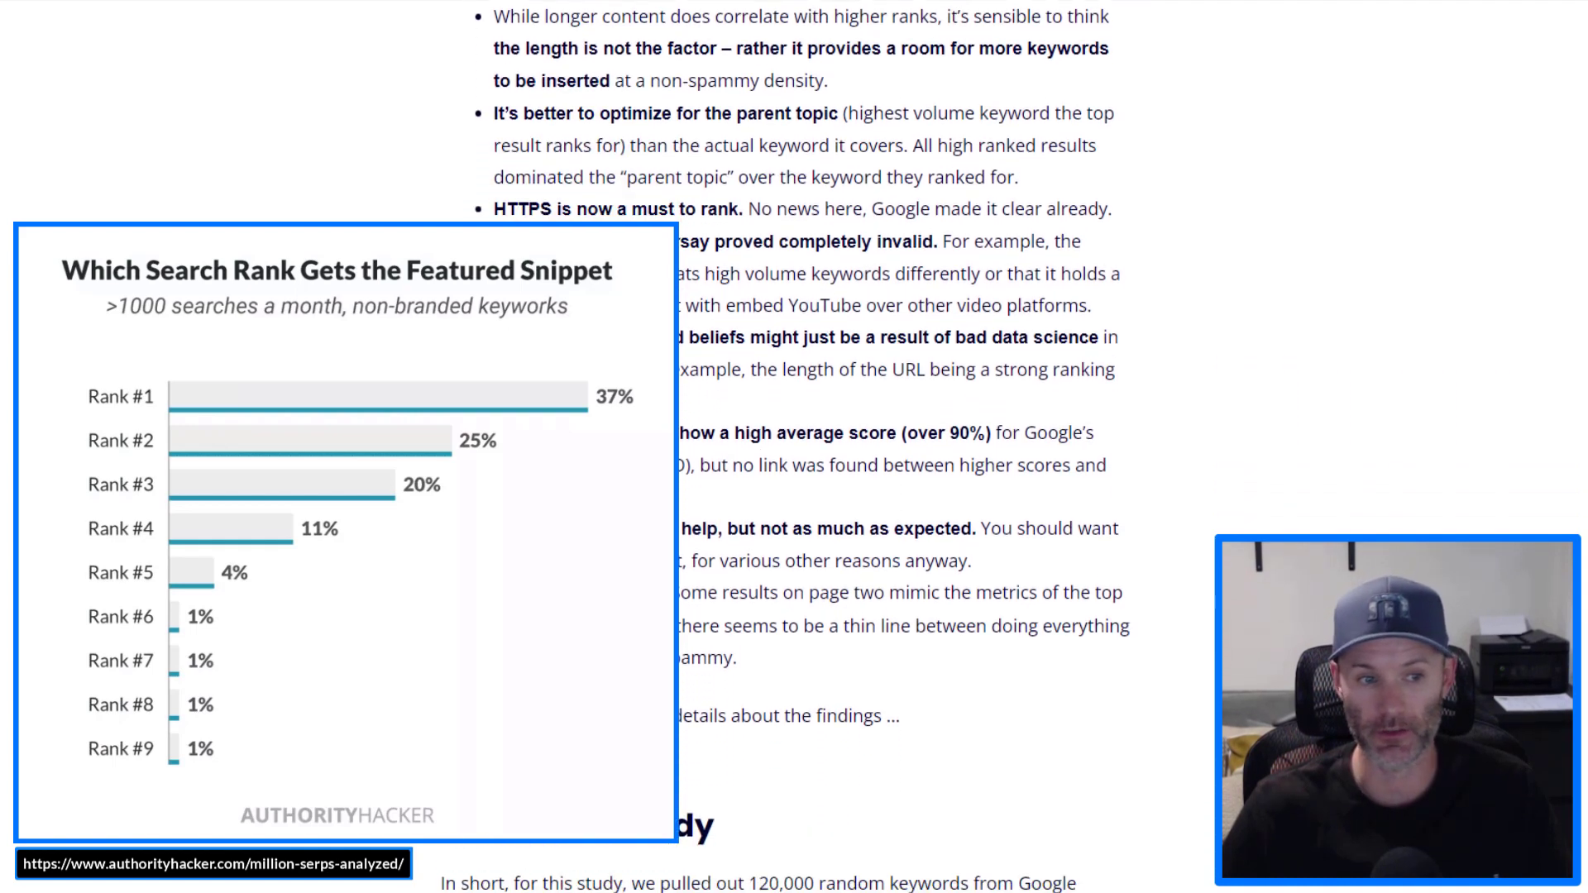
{"action": "scroll", "coordinate": [793, 447], "scroll_direction": "down", "scroll_amount": 3}
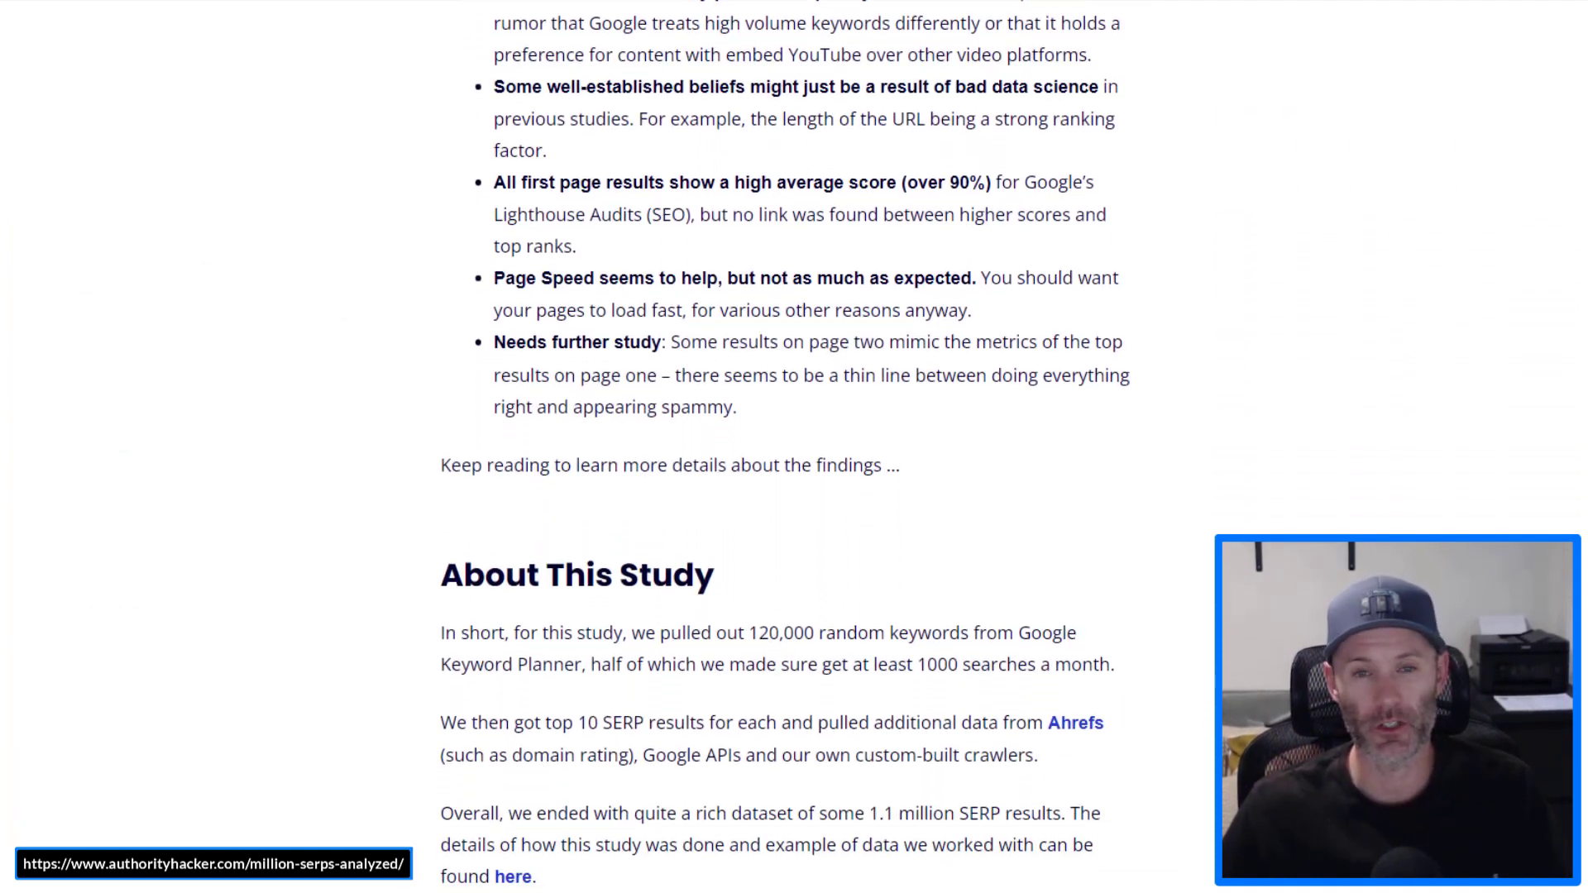
{"action": "scroll", "coordinate": [793, 447], "scroll_direction": "down", "scroll_amount": 3}
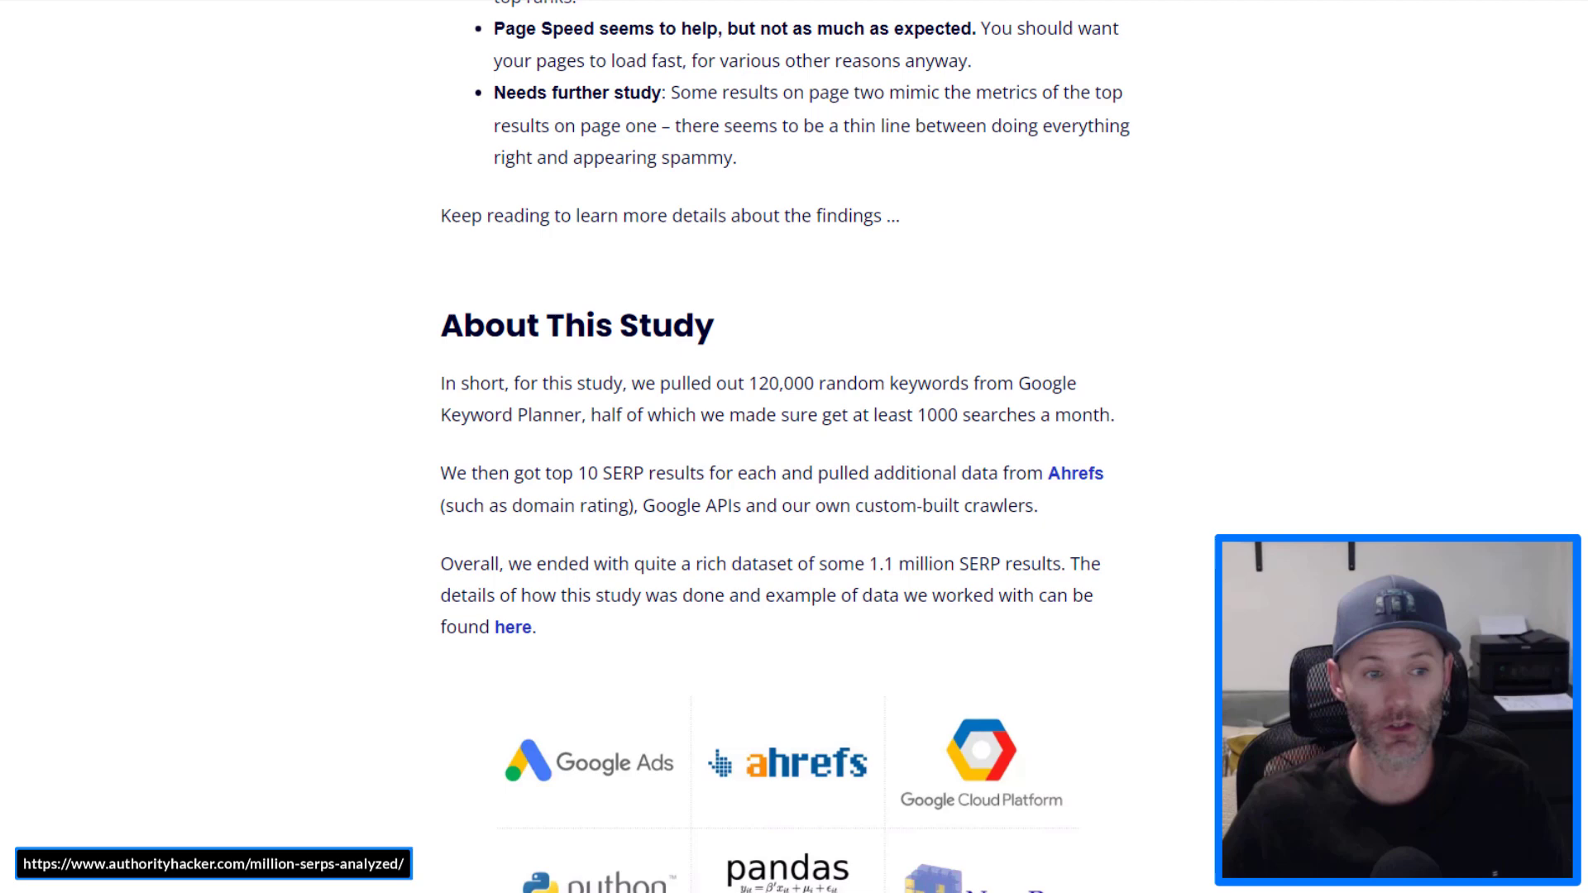
{"action": "scroll", "coordinate": [794, 447], "scroll_direction": "down", "scroll_amount": 3}
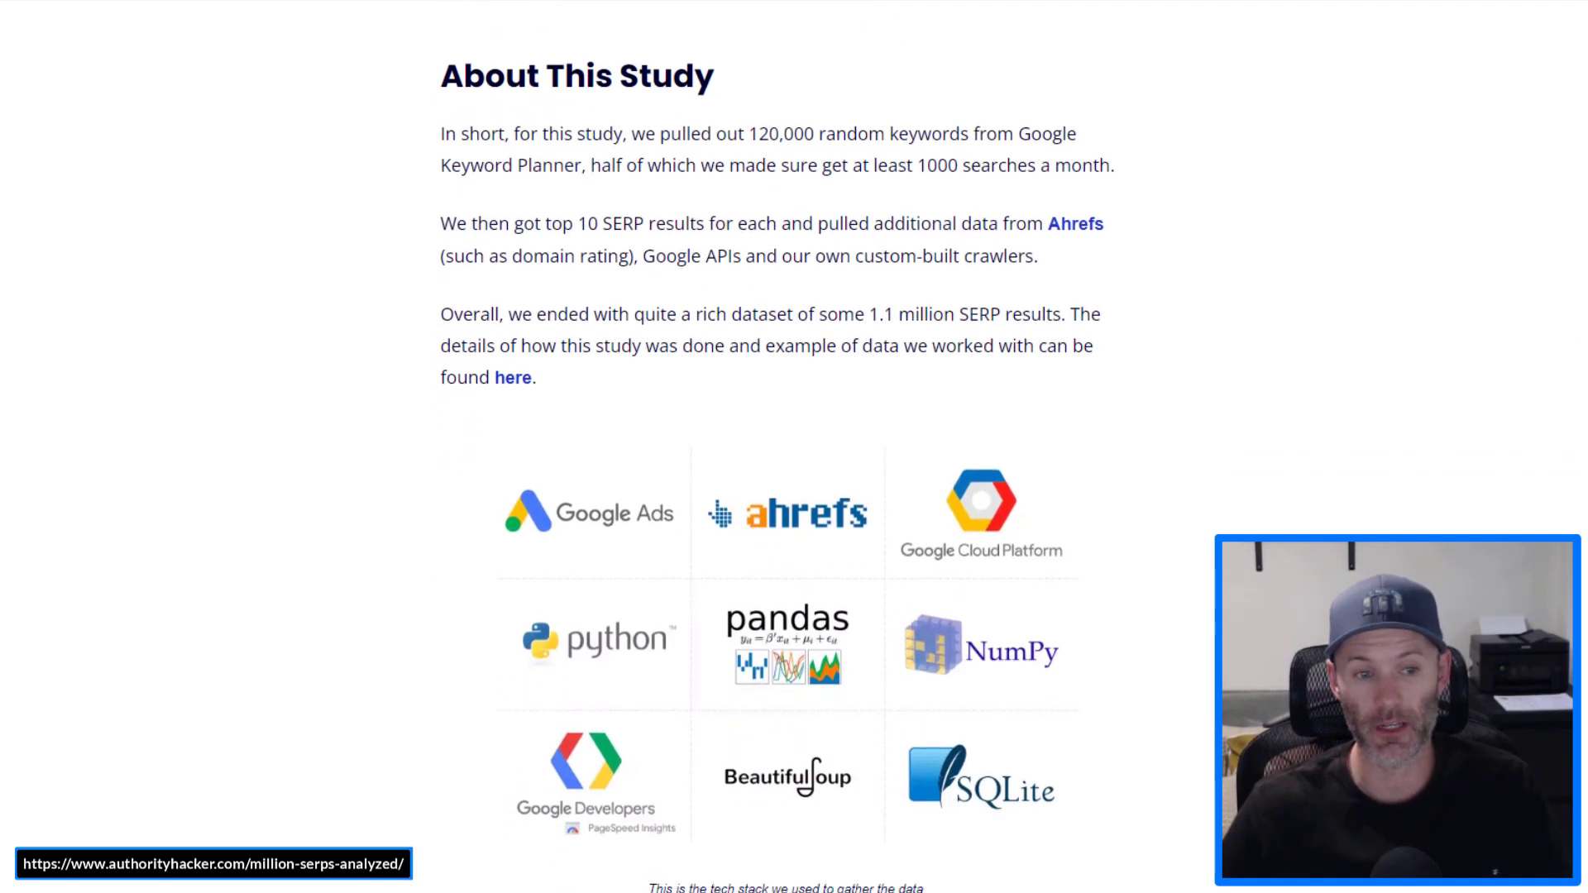
{"action": "scroll", "coordinate": [794, 447], "scroll_direction": "down", "scroll_amount": 3}
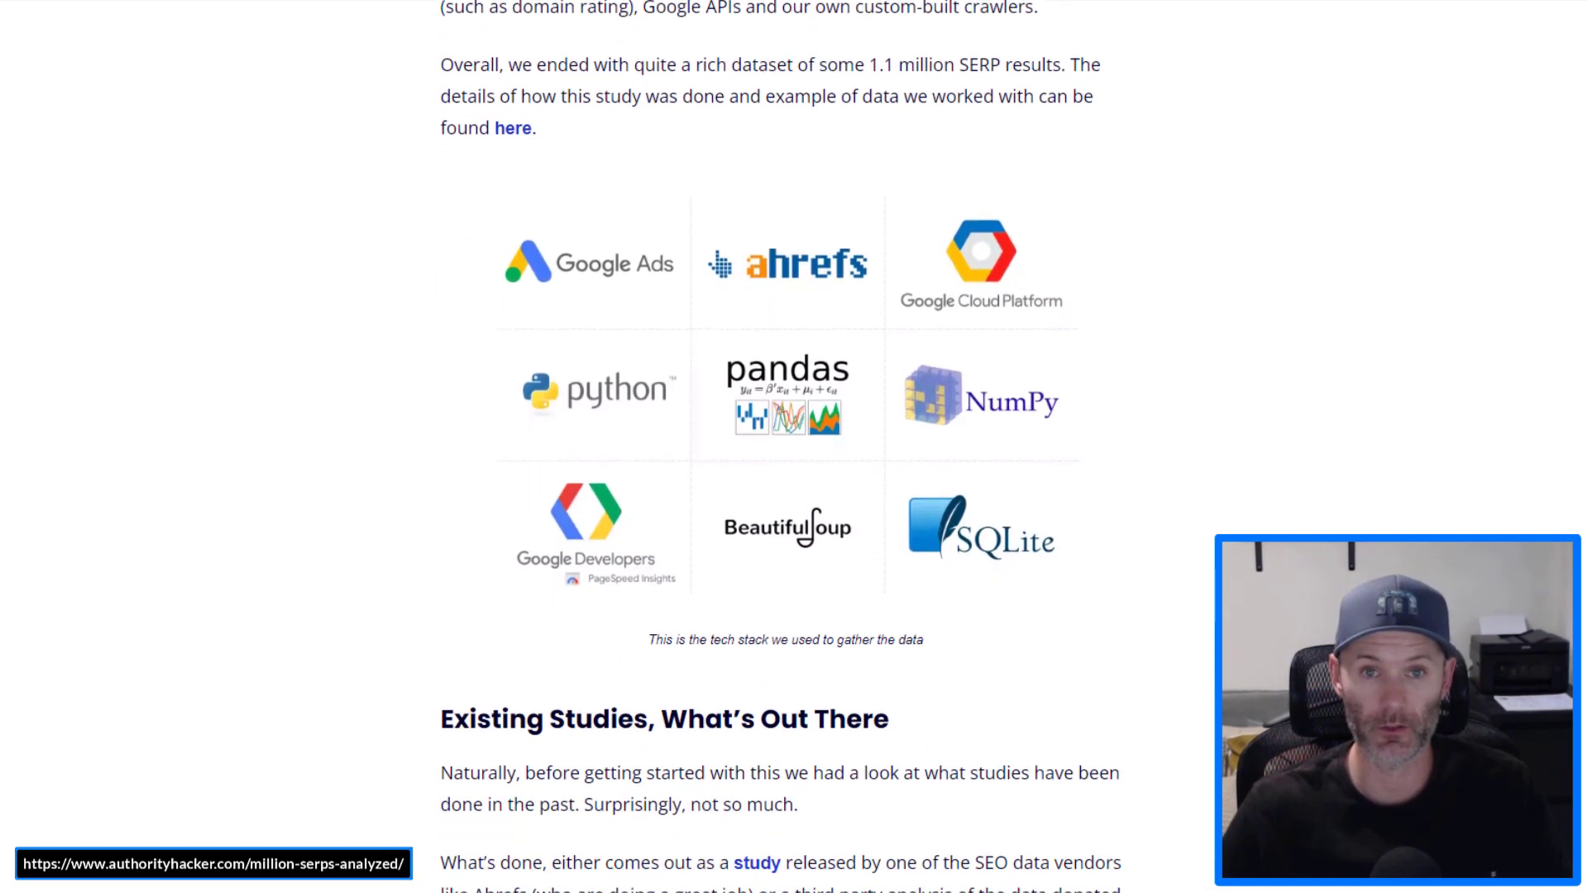
{"action": "scroll", "coordinate": [793, 447], "scroll_direction": "down", "scroll_amount": 3}
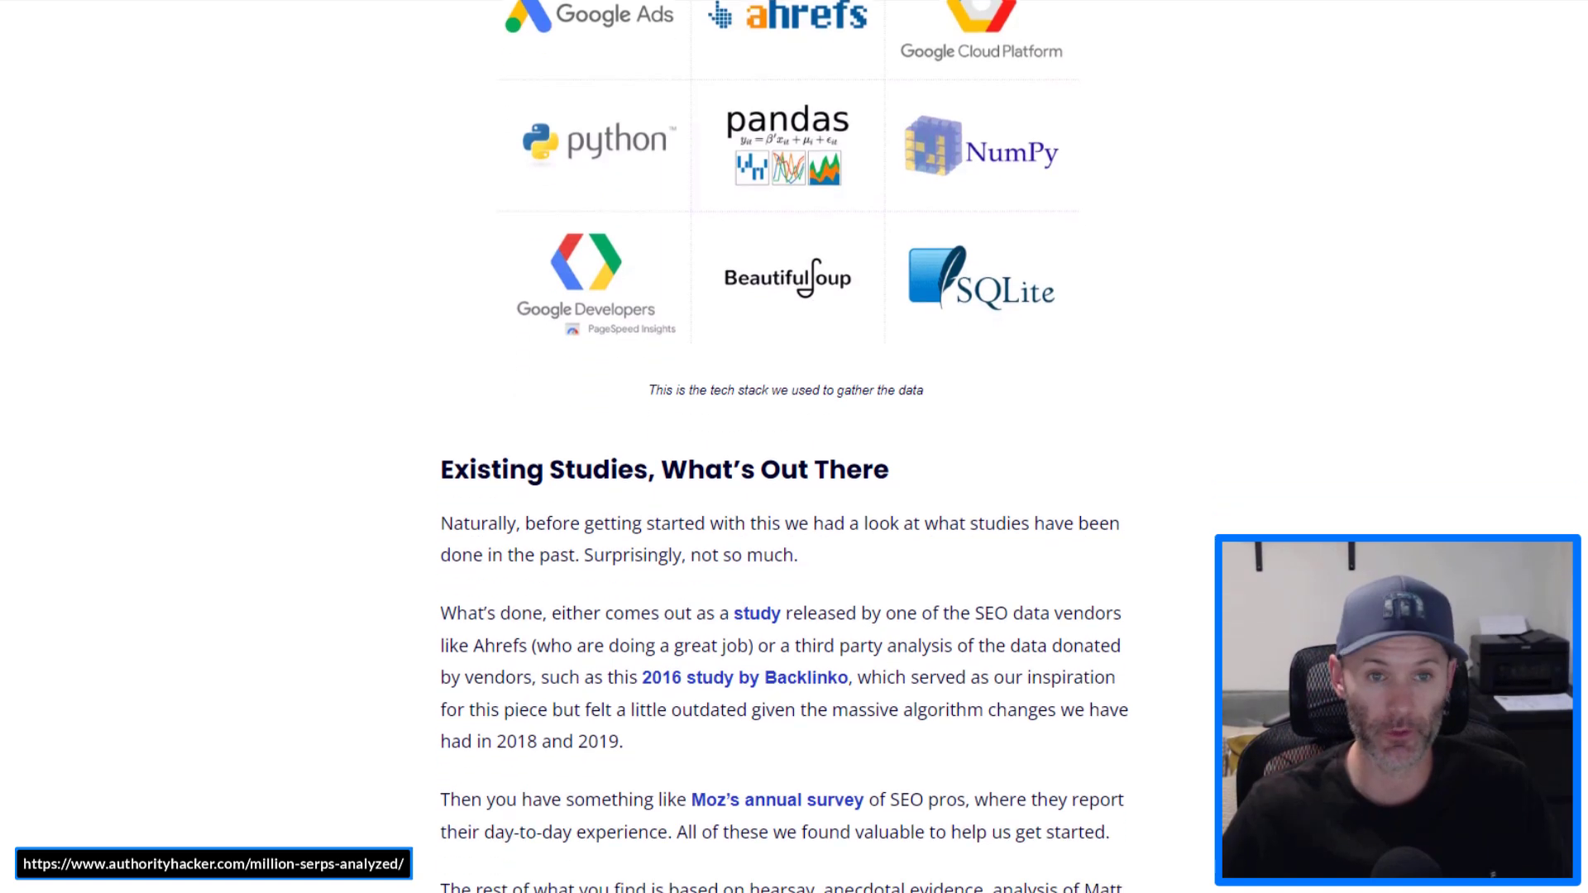
{"action": "scroll", "coordinate": [793, 446], "scroll_direction": "down", "scroll_amount": 1}
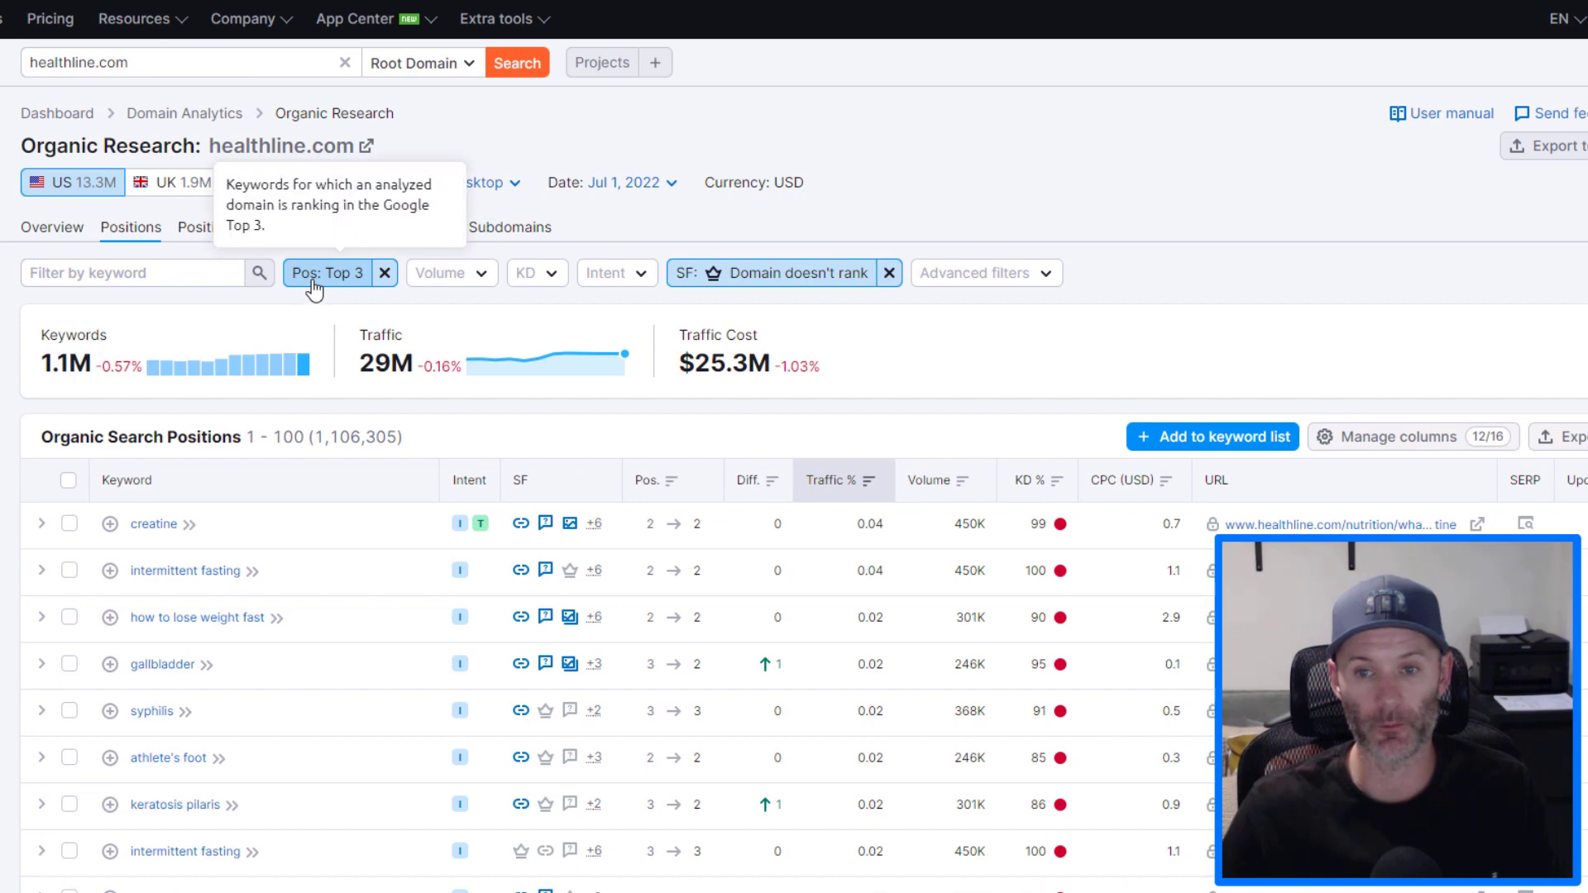
{"action": "left_click", "coordinate": [314, 277]}
{"action": "left_click", "coordinate": [326, 408]}
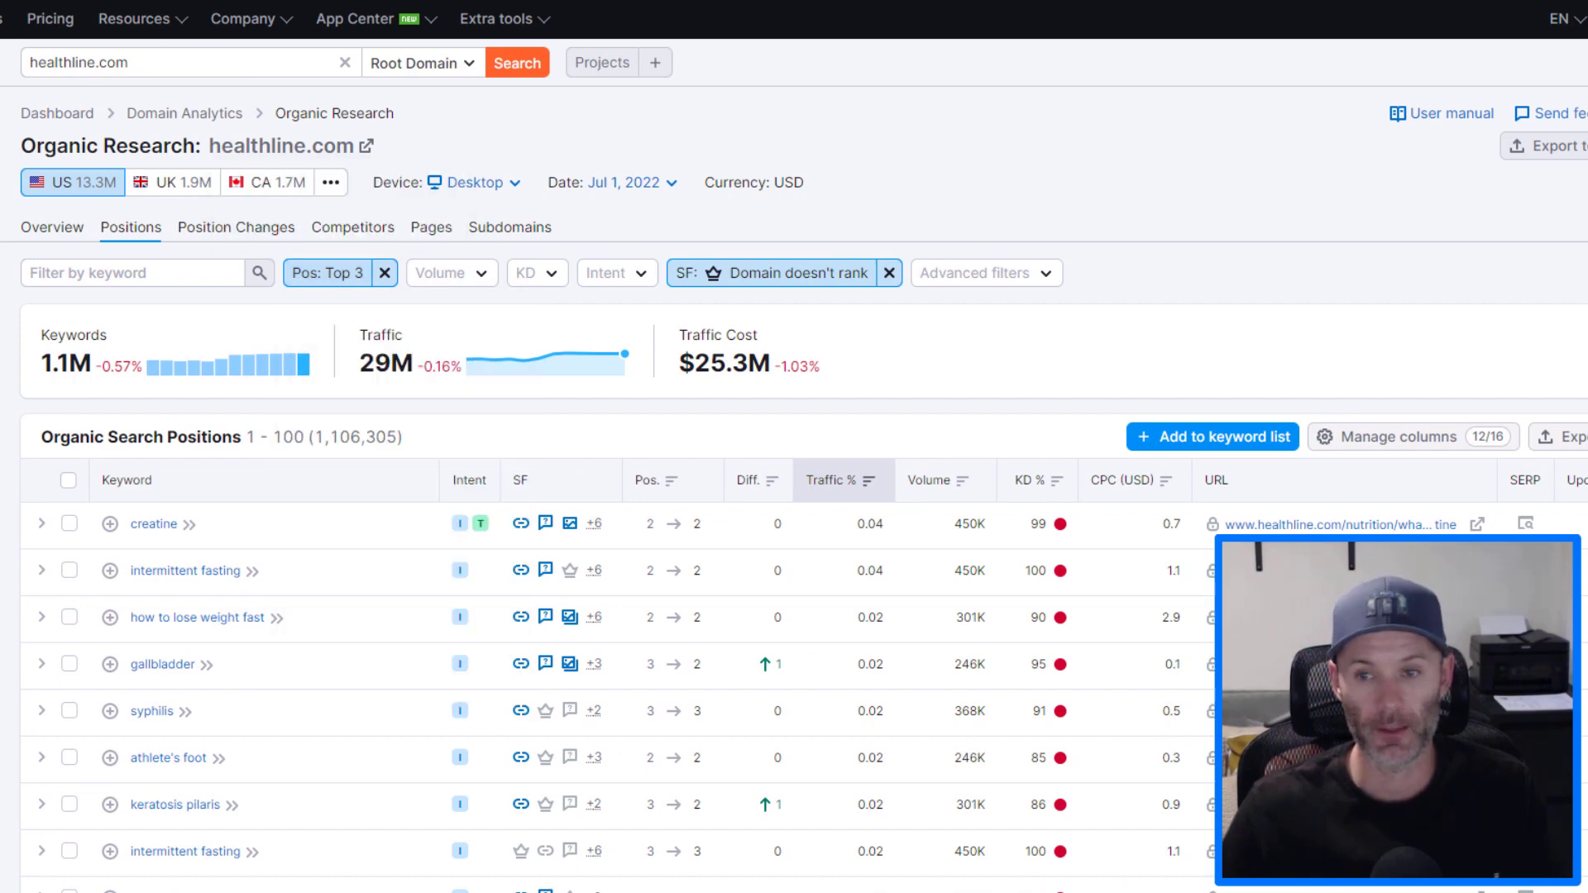
{"action": "left_click", "coordinate": [749, 285]}
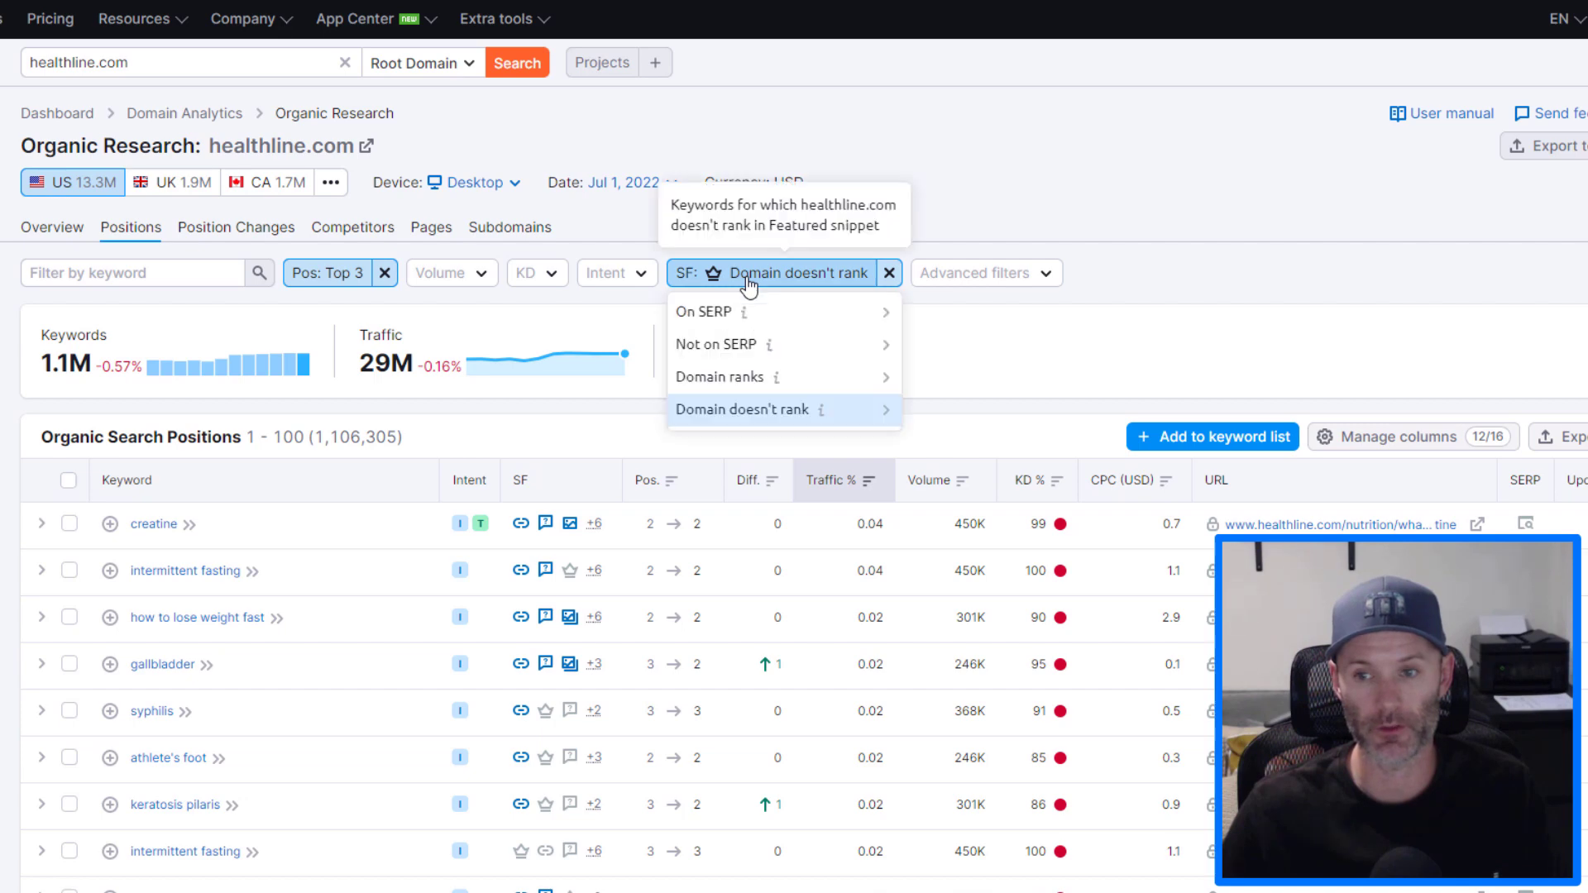
{"action": "mouse_move", "coordinate": [696, 422]}
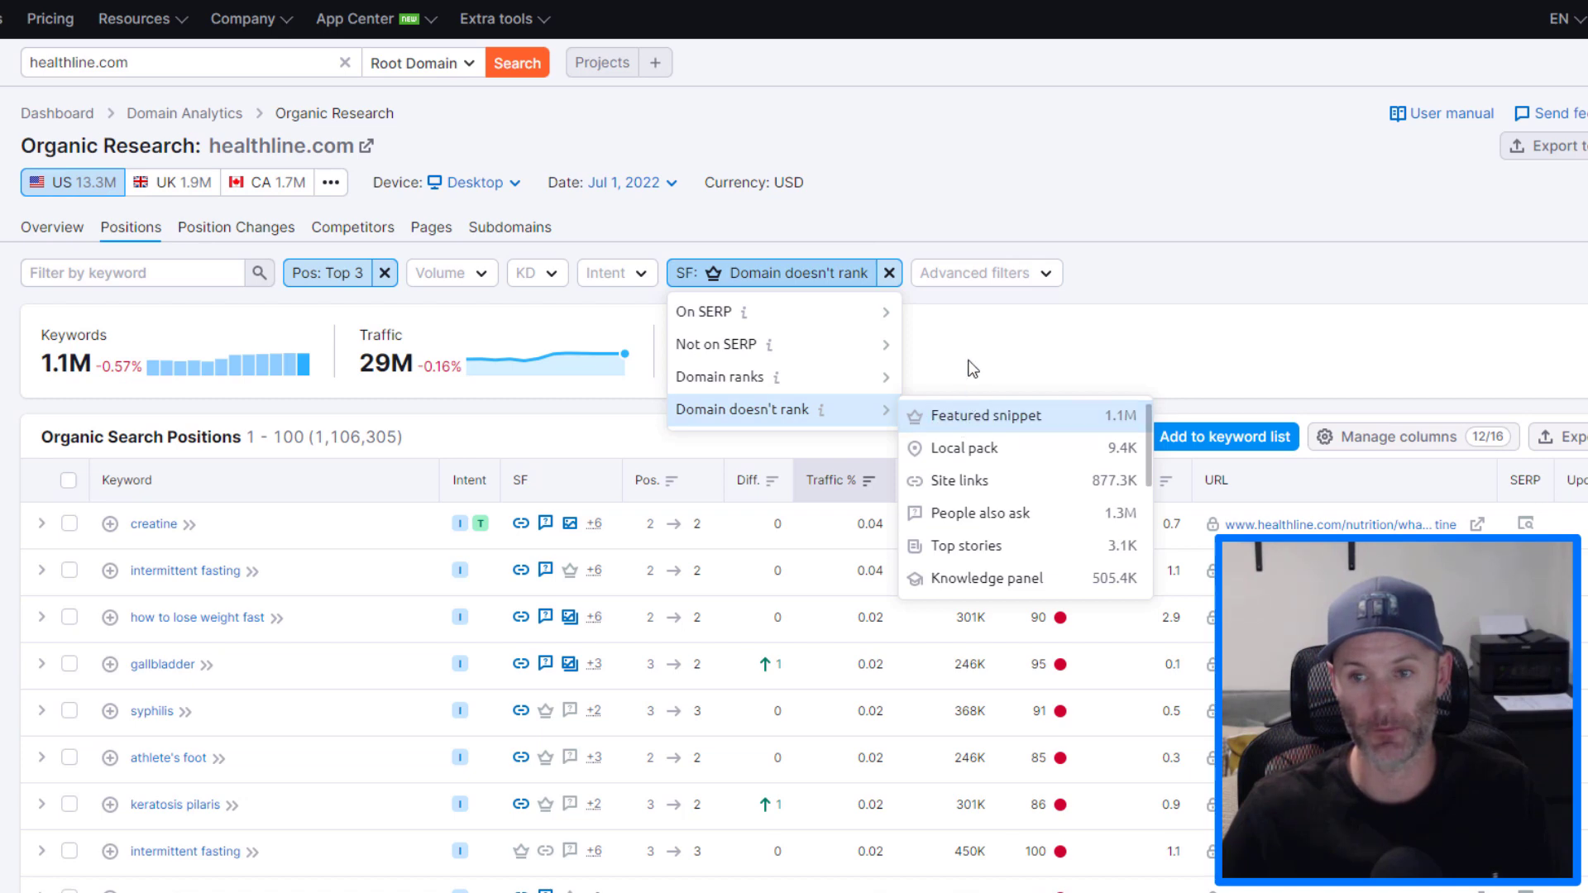
{"action": "left_click", "coordinate": [941, 340]}
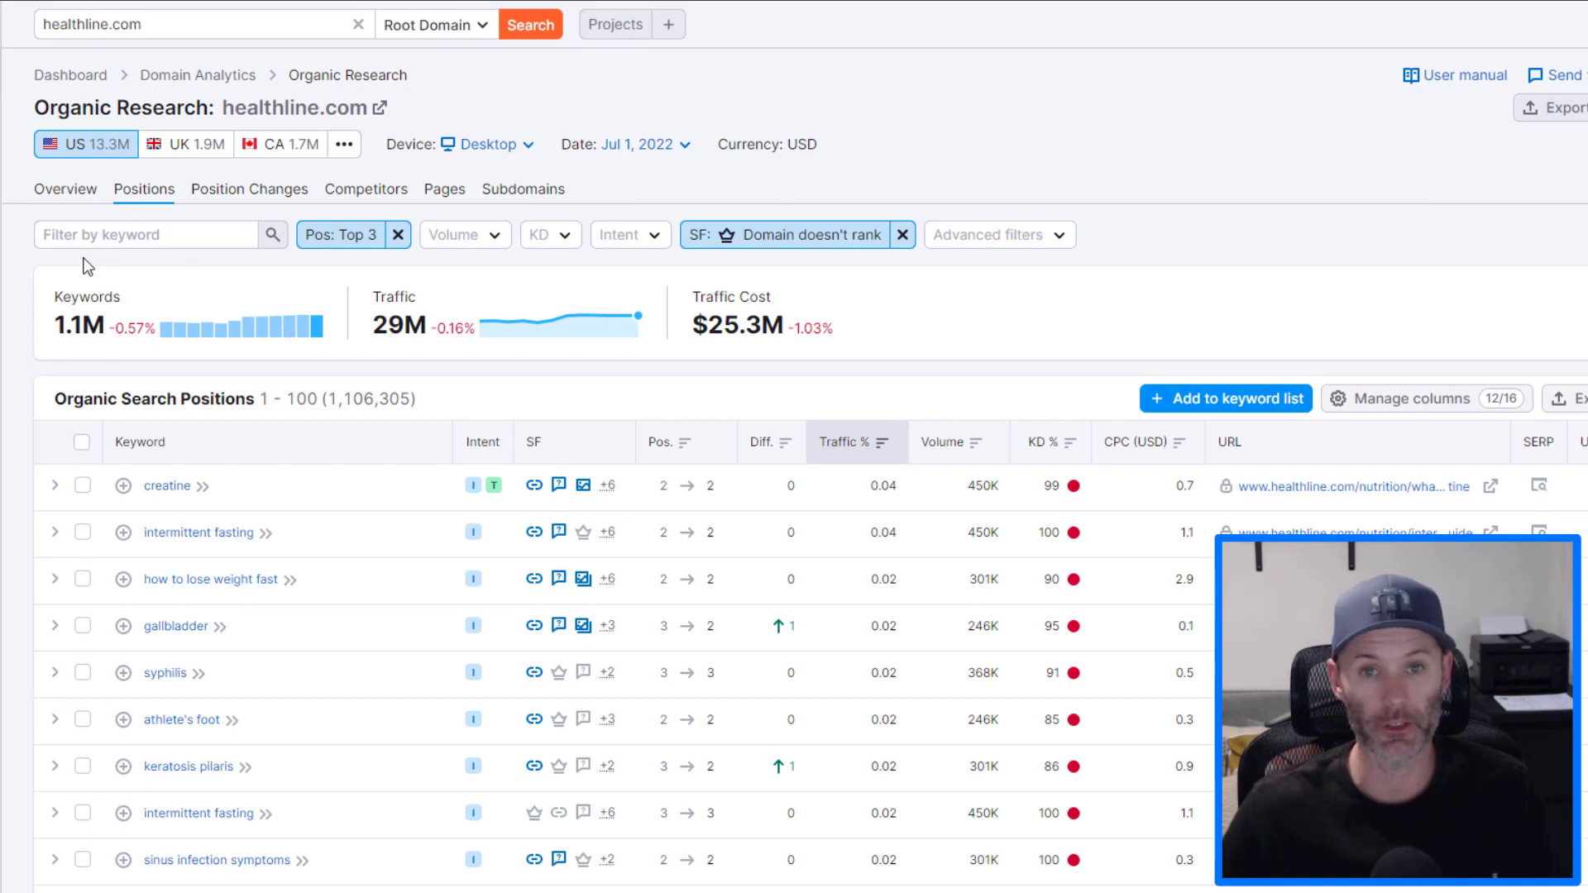
Check the Volume and Intent filter options, then bring up the Include / URL / Containing advanced filter panel
{"action": "left_click", "coordinate": [490, 248]}
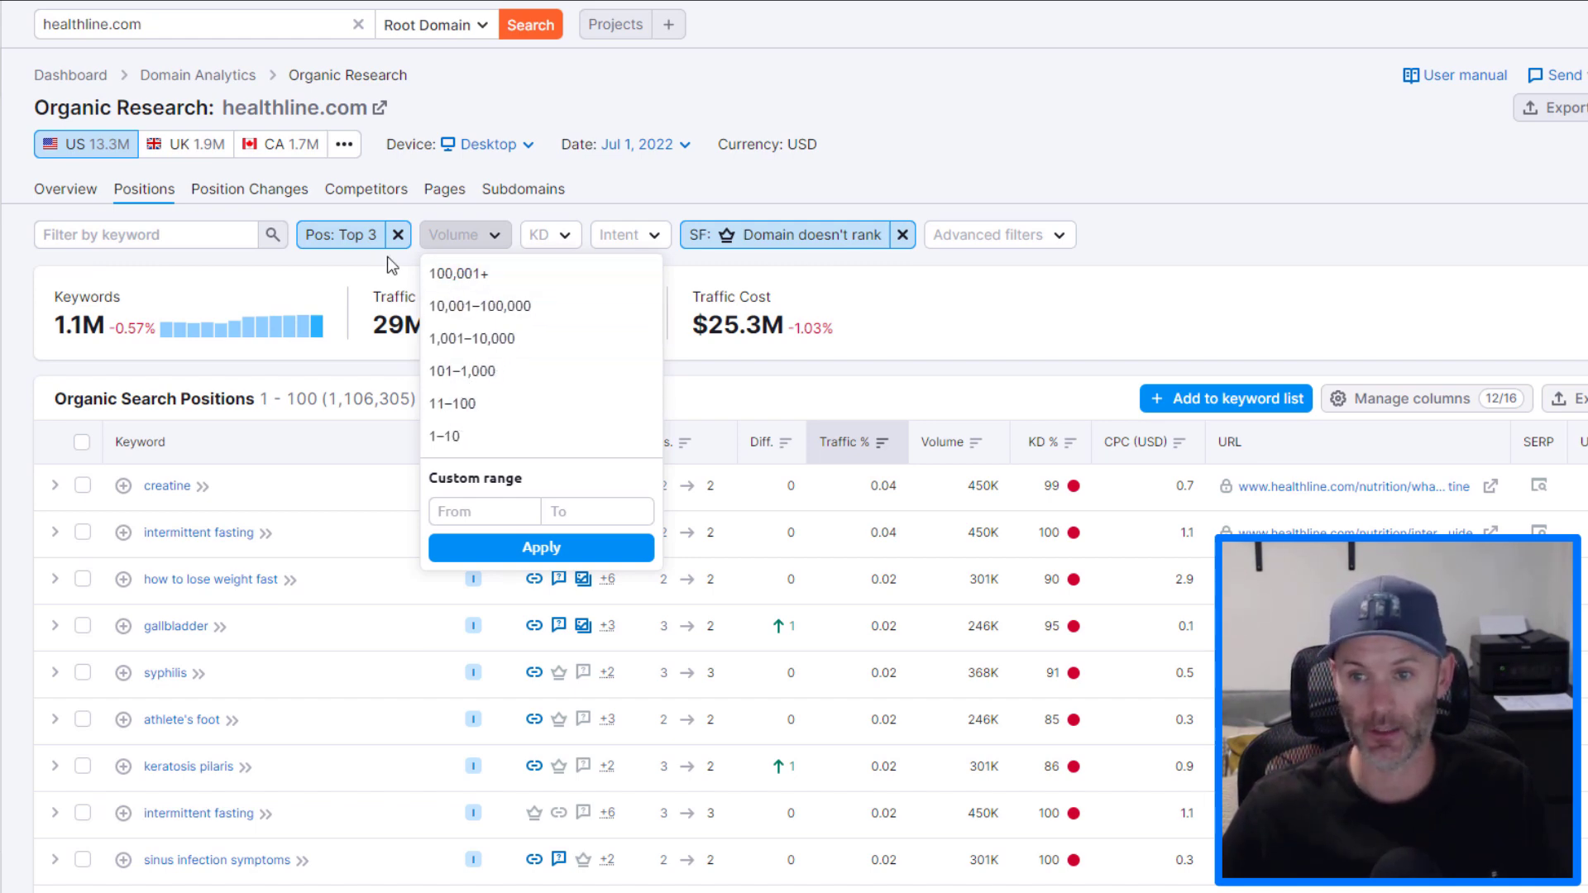
{"action": "left_click", "coordinate": [655, 242]}
{"action": "left_click", "coordinate": [655, 241]}
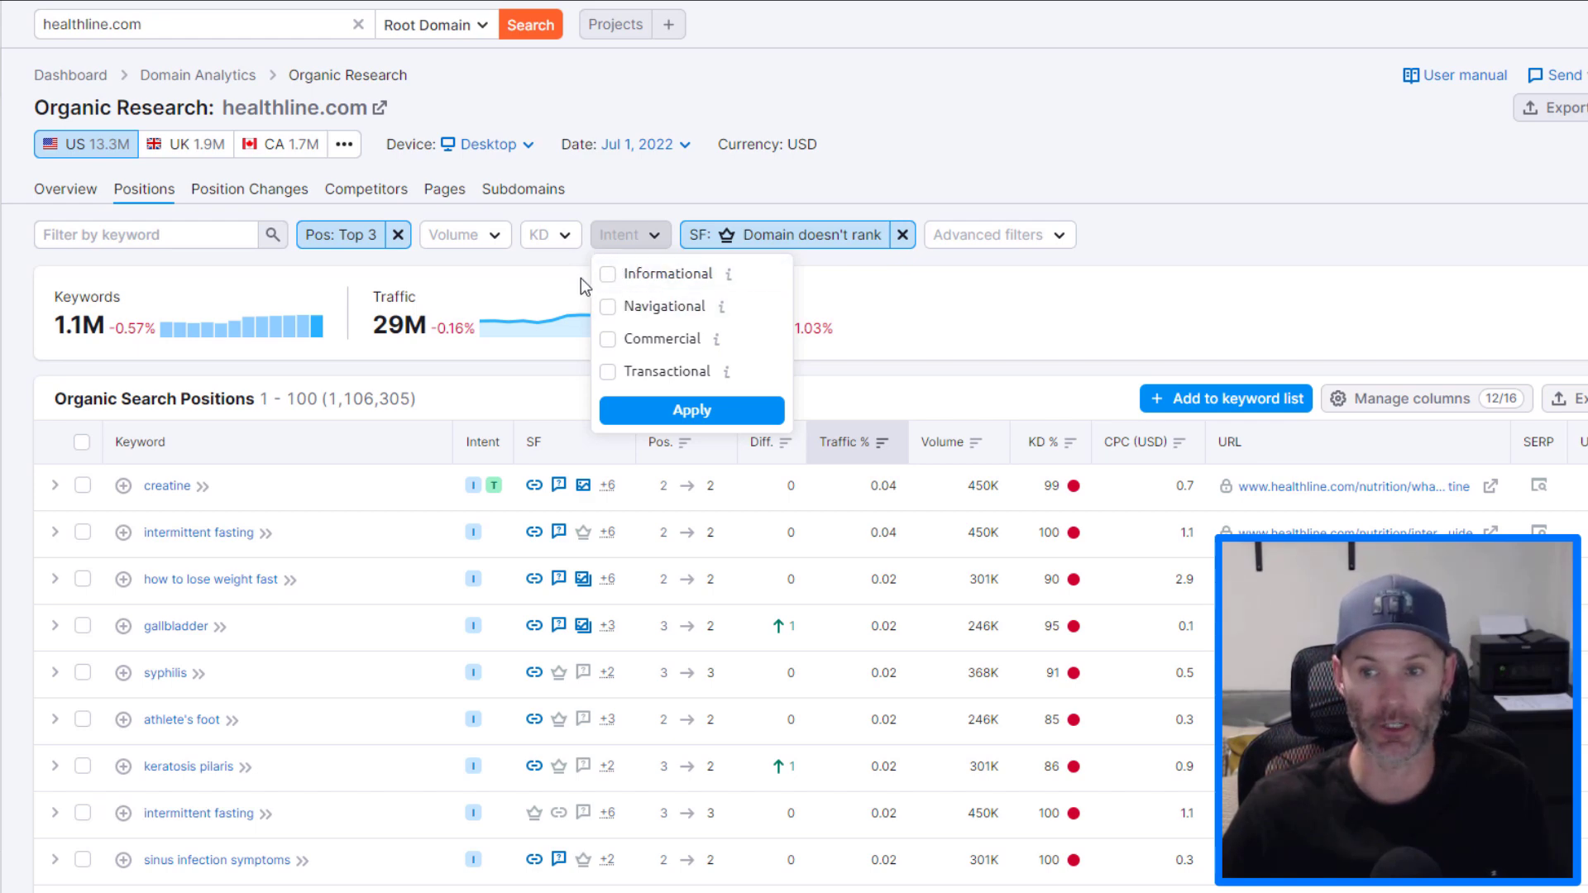
{"action": "left_click", "coordinate": [979, 236]}
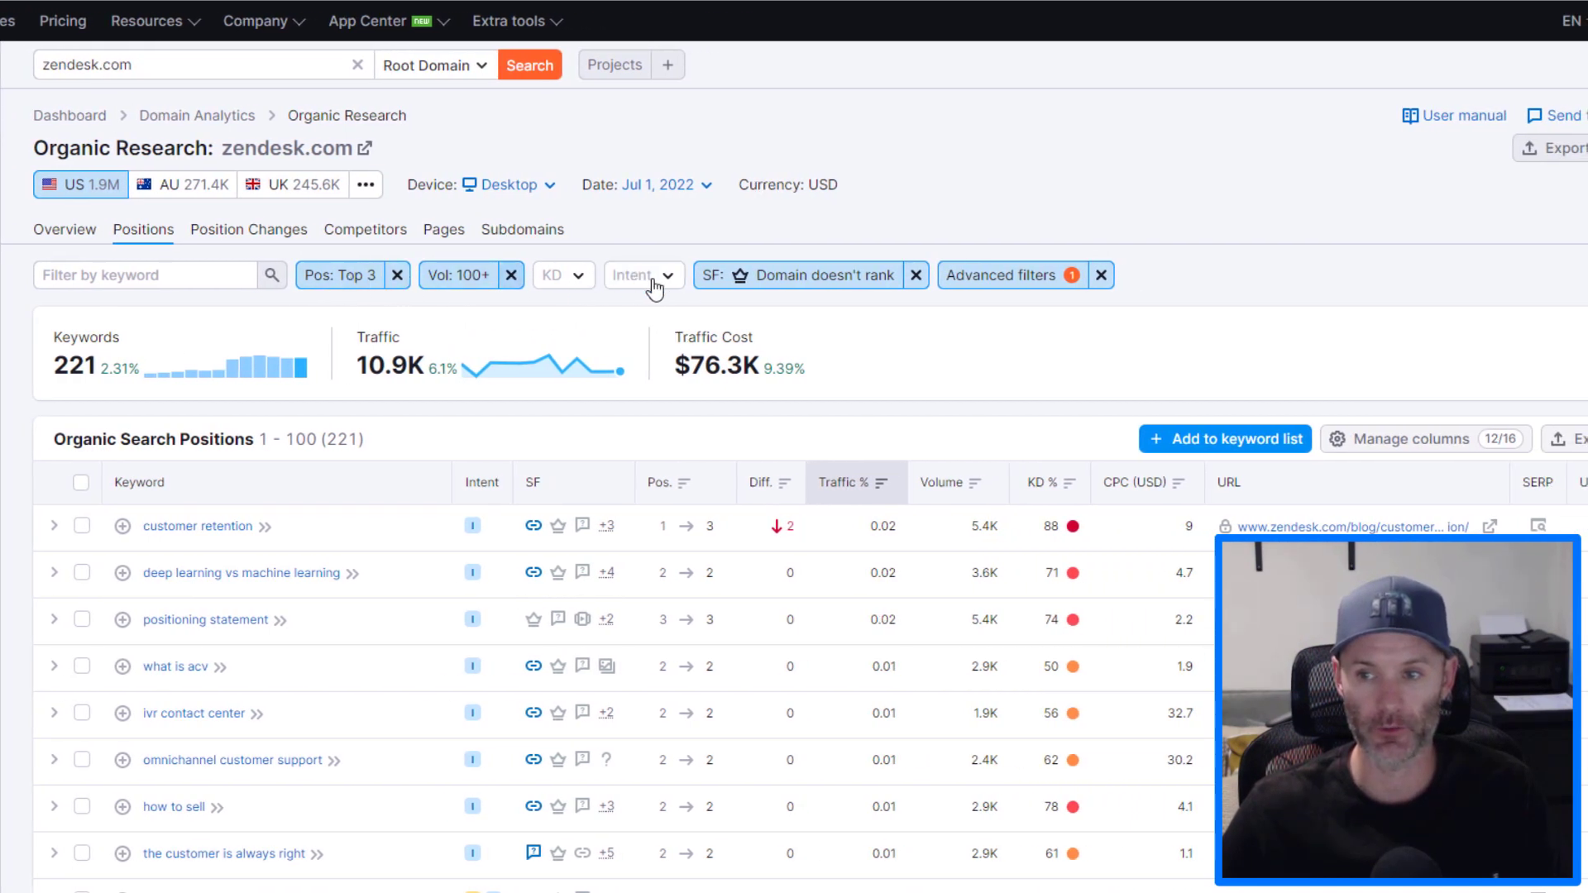
Review zendesk.com's SERP features filter and the advanced condition keeping URLs containing blog
{"action": "left_click", "coordinate": [739, 297]}
{"action": "mouse_move", "coordinate": [769, 408]}
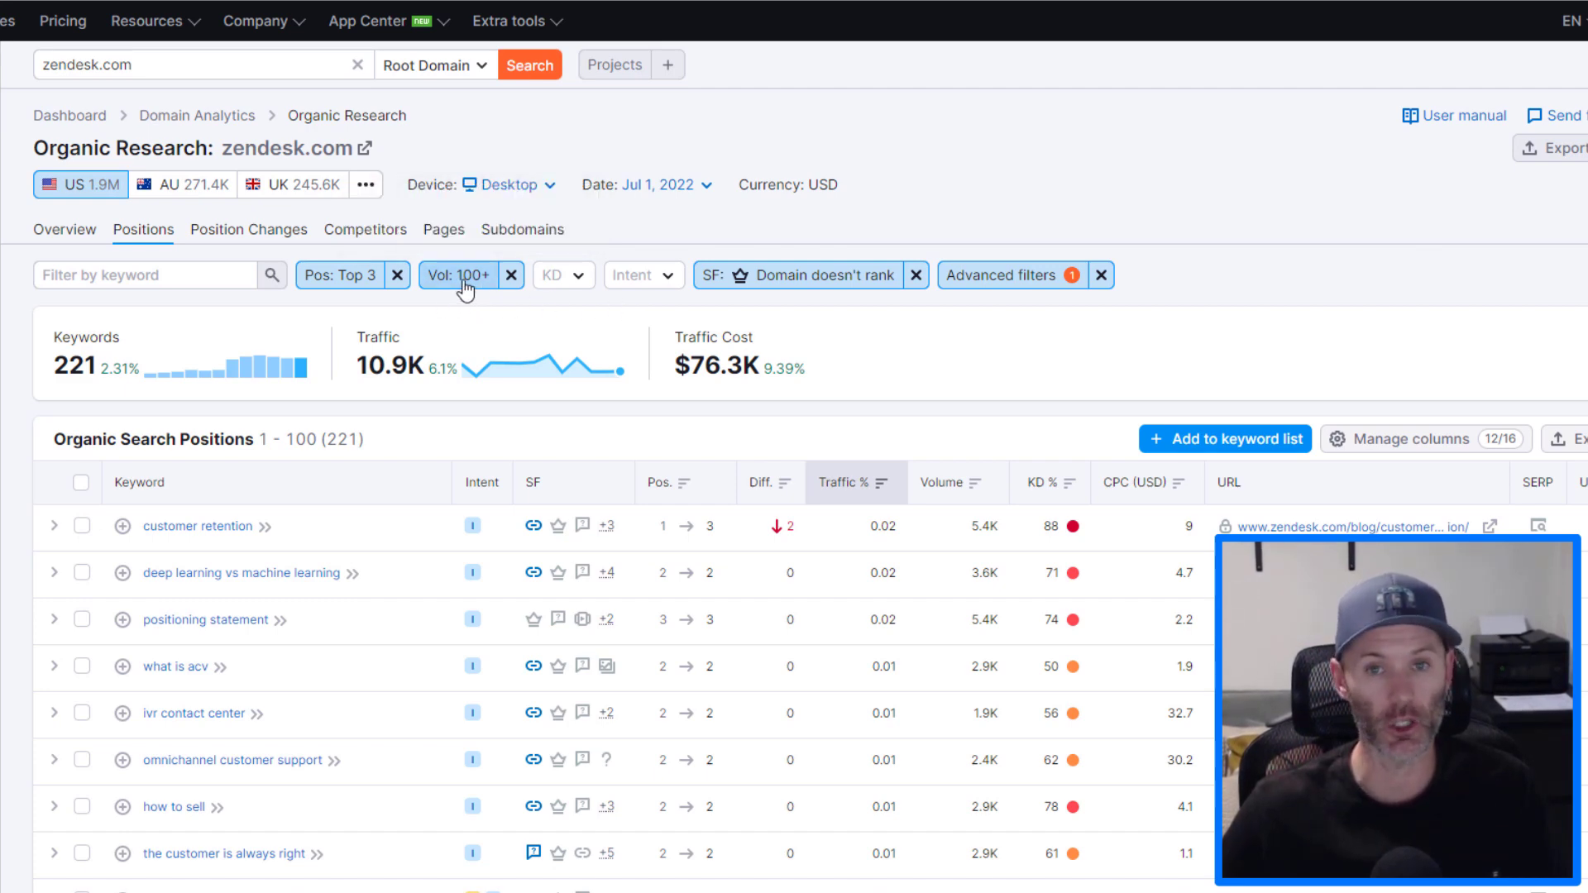
{"action": "left_click", "coordinate": [1017, 280]}
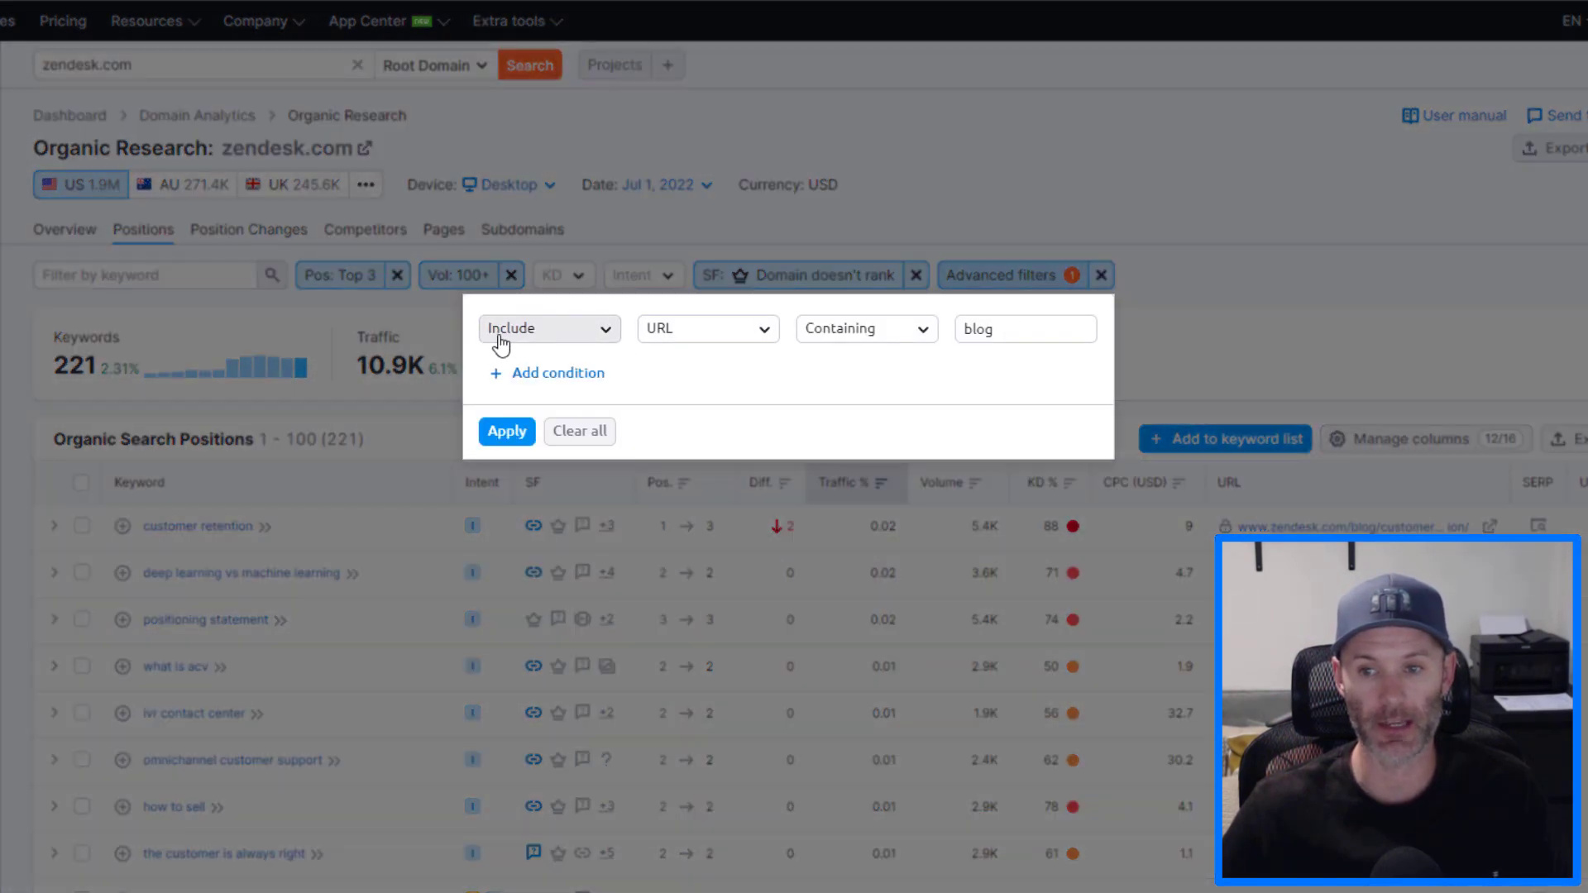
{"action": "left_click", "coordinate": [748, 333]}
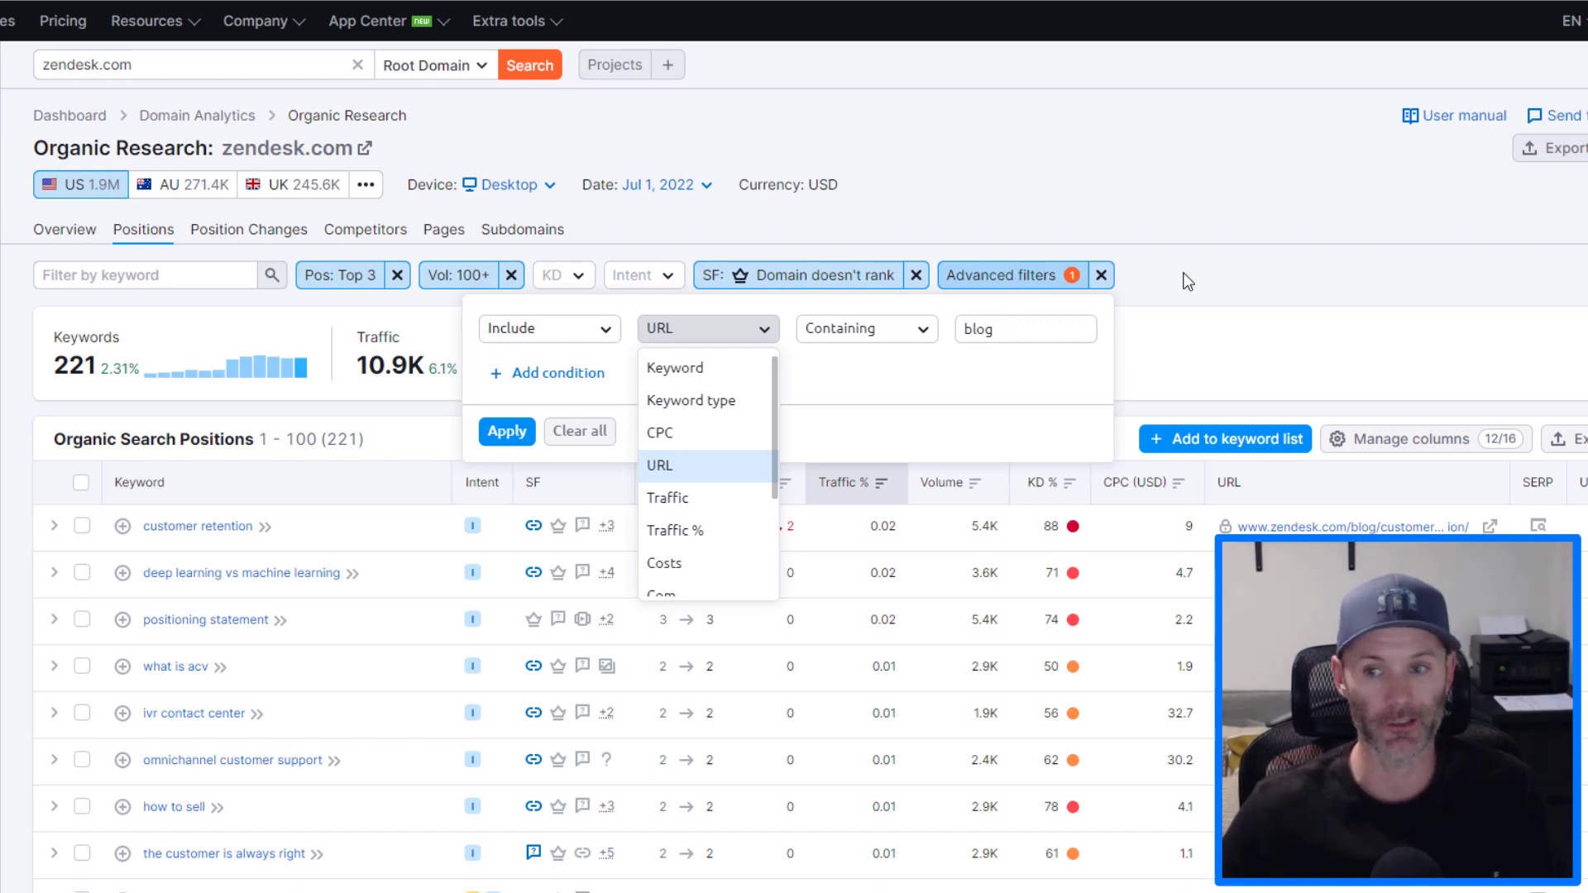
{"action": "left_click", "coordinate": [103, 349]}
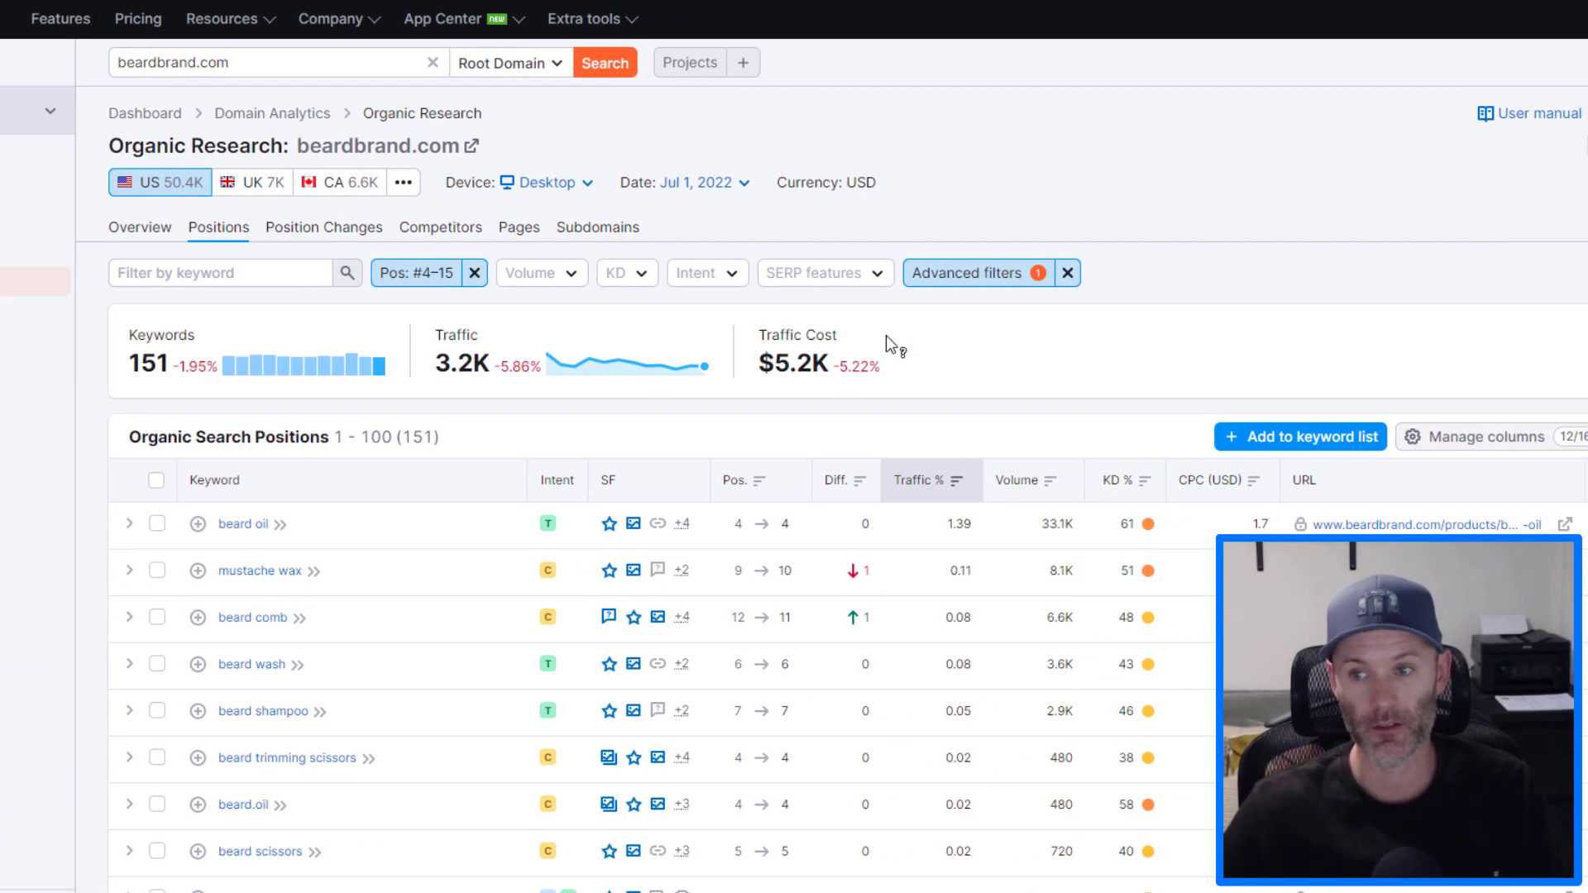
Reopen beardbrand.com's advanced filter condition keeping only URLs containing /products
{"action": "left_click", "coordinate": [885, 281]}
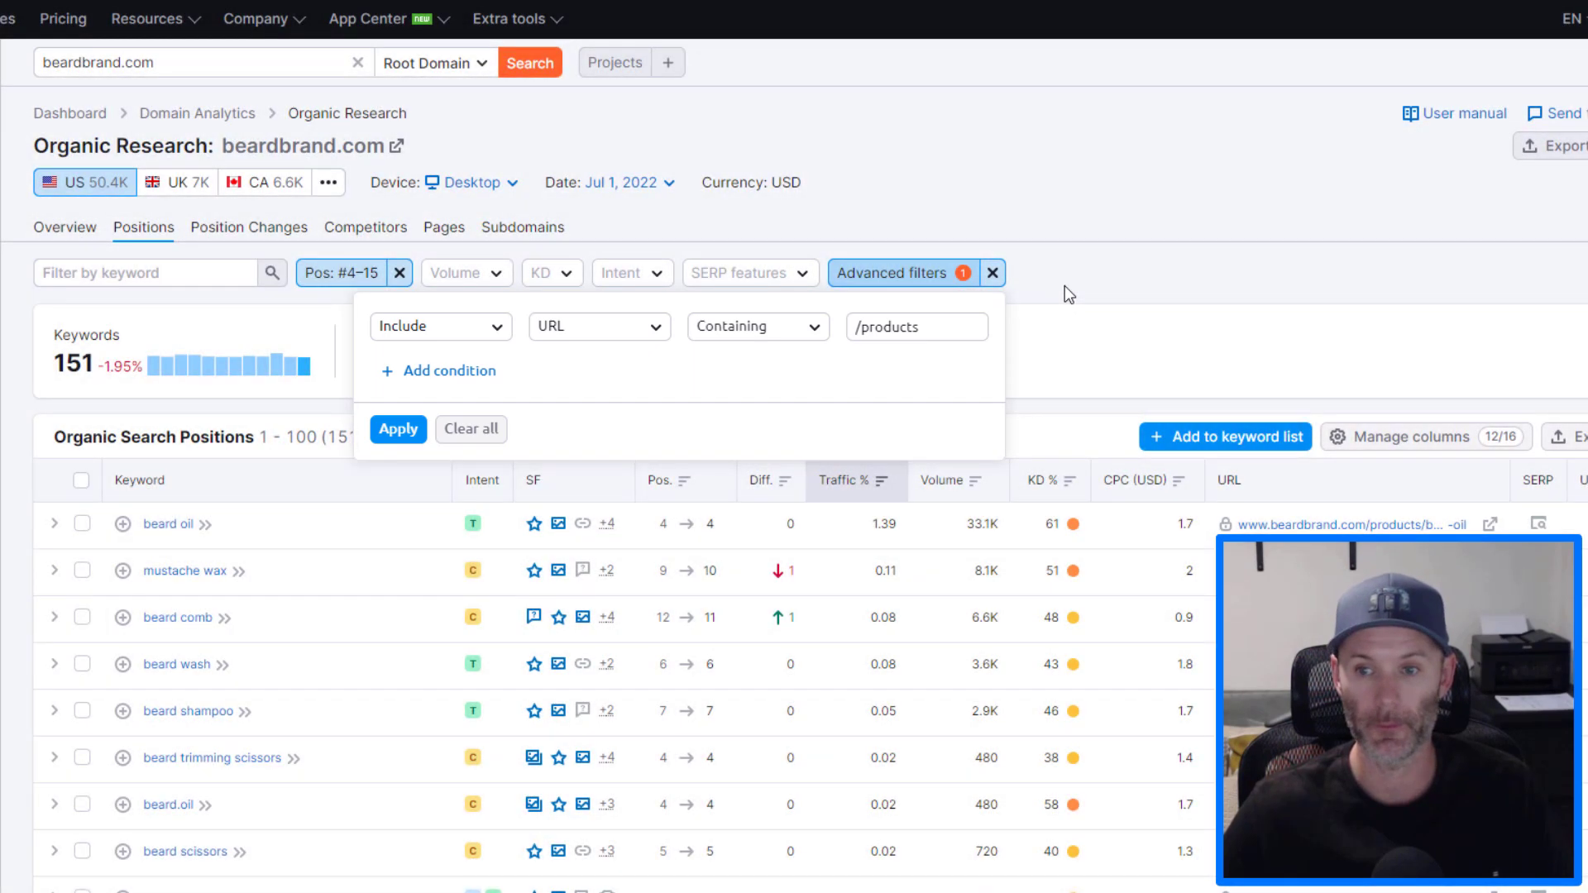
Export the 1,266 beardbrand.com keywords in positions 6–15 with volume 200+ as CSV
{"action": "left_click", "coordinate": [304, 308]}
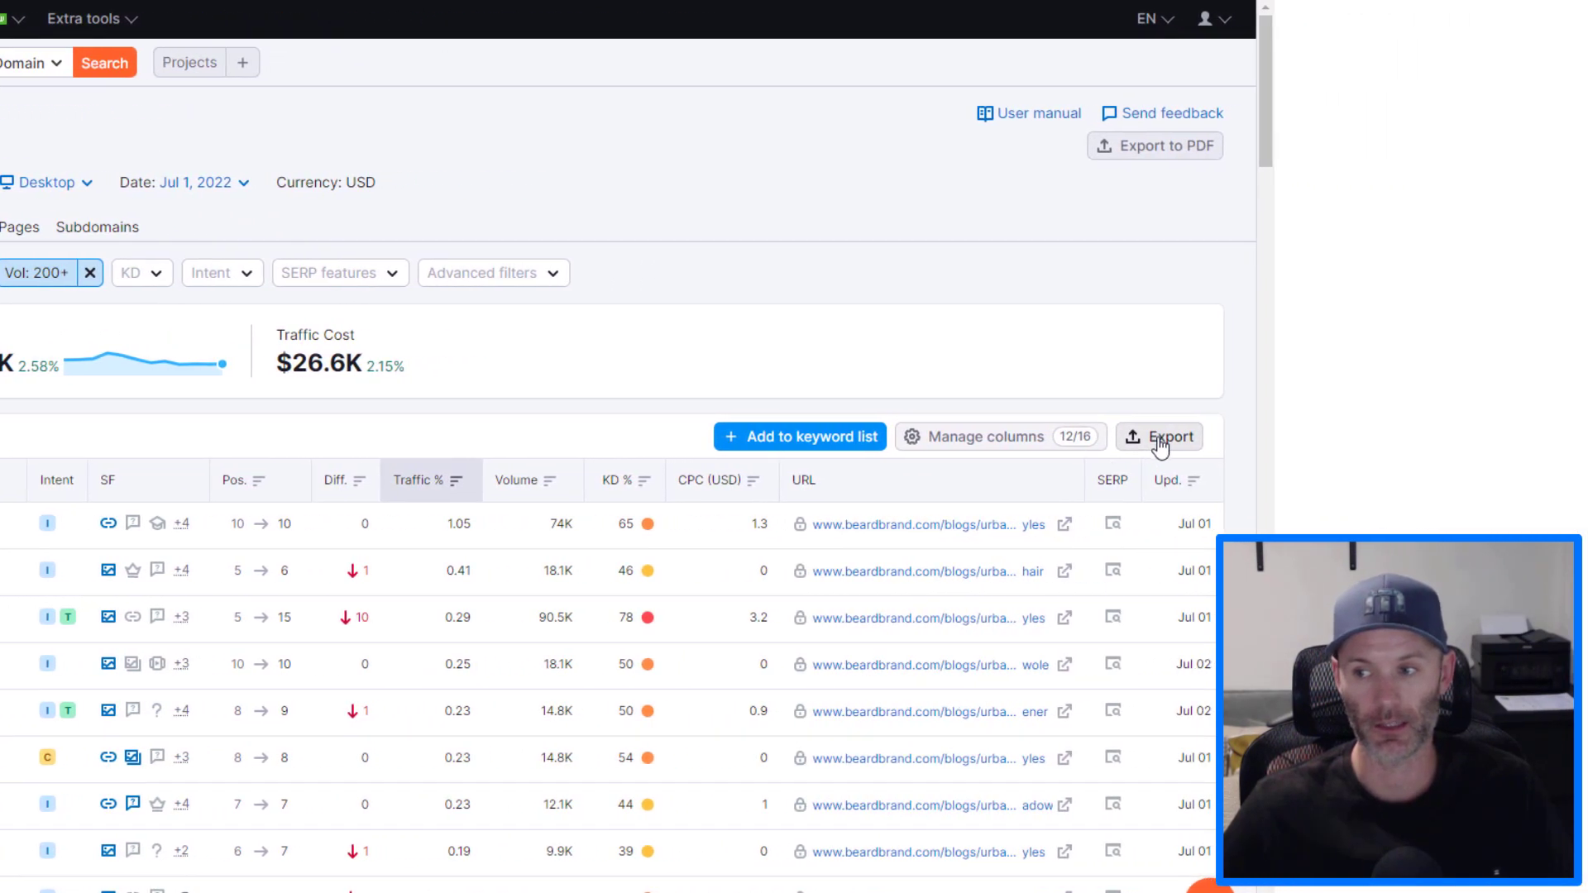
{"action": "left_click", "coordinate": [1160, 445]}
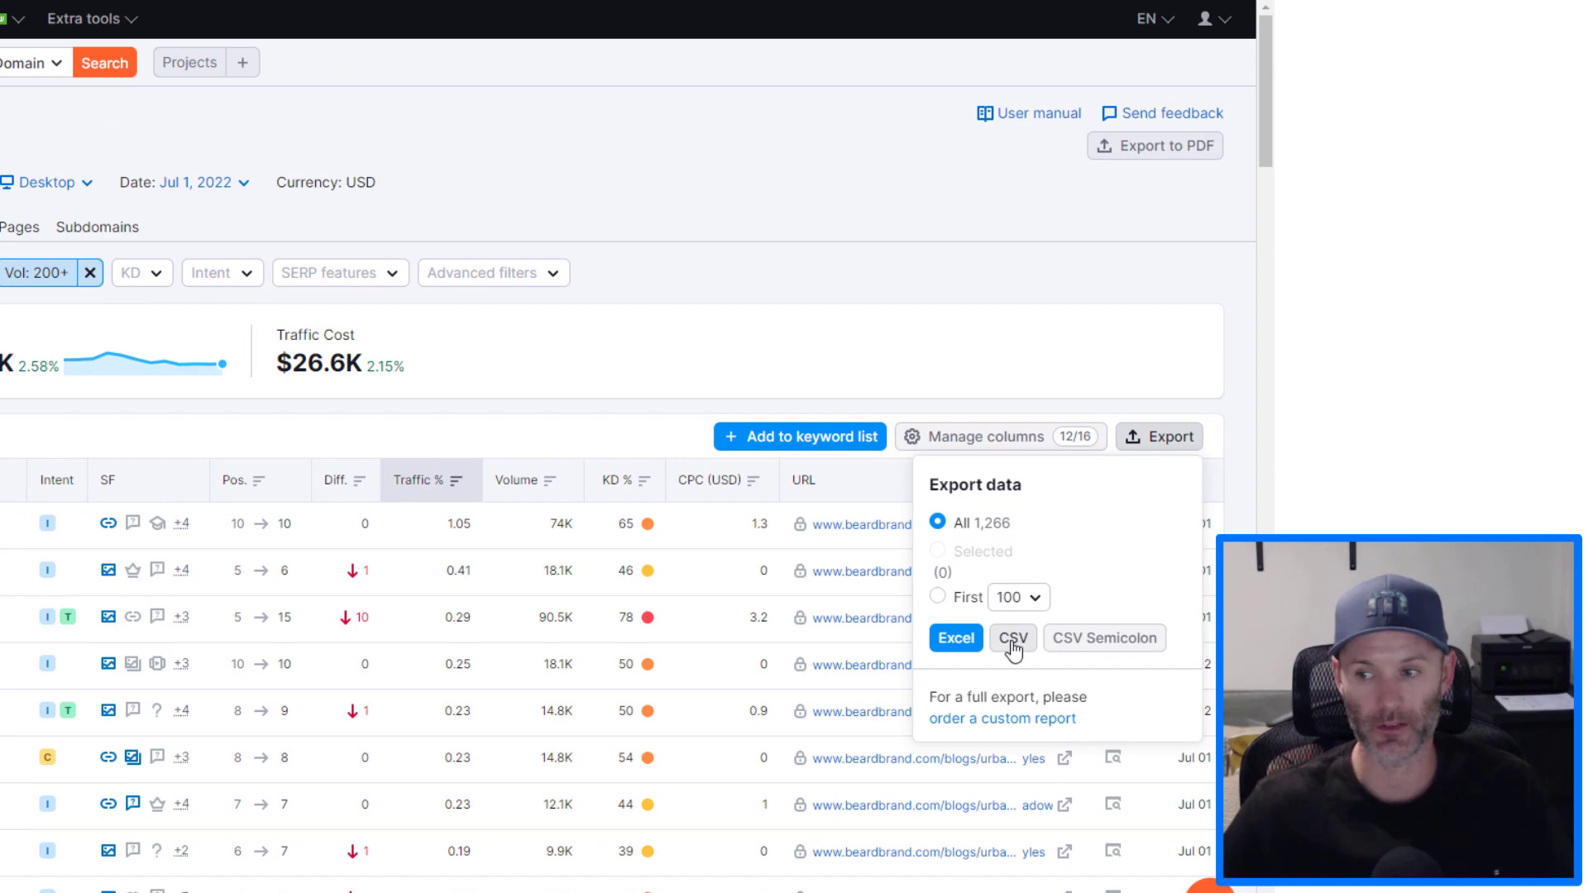
{"action": "left_click", "coordinate": [690, 276]}
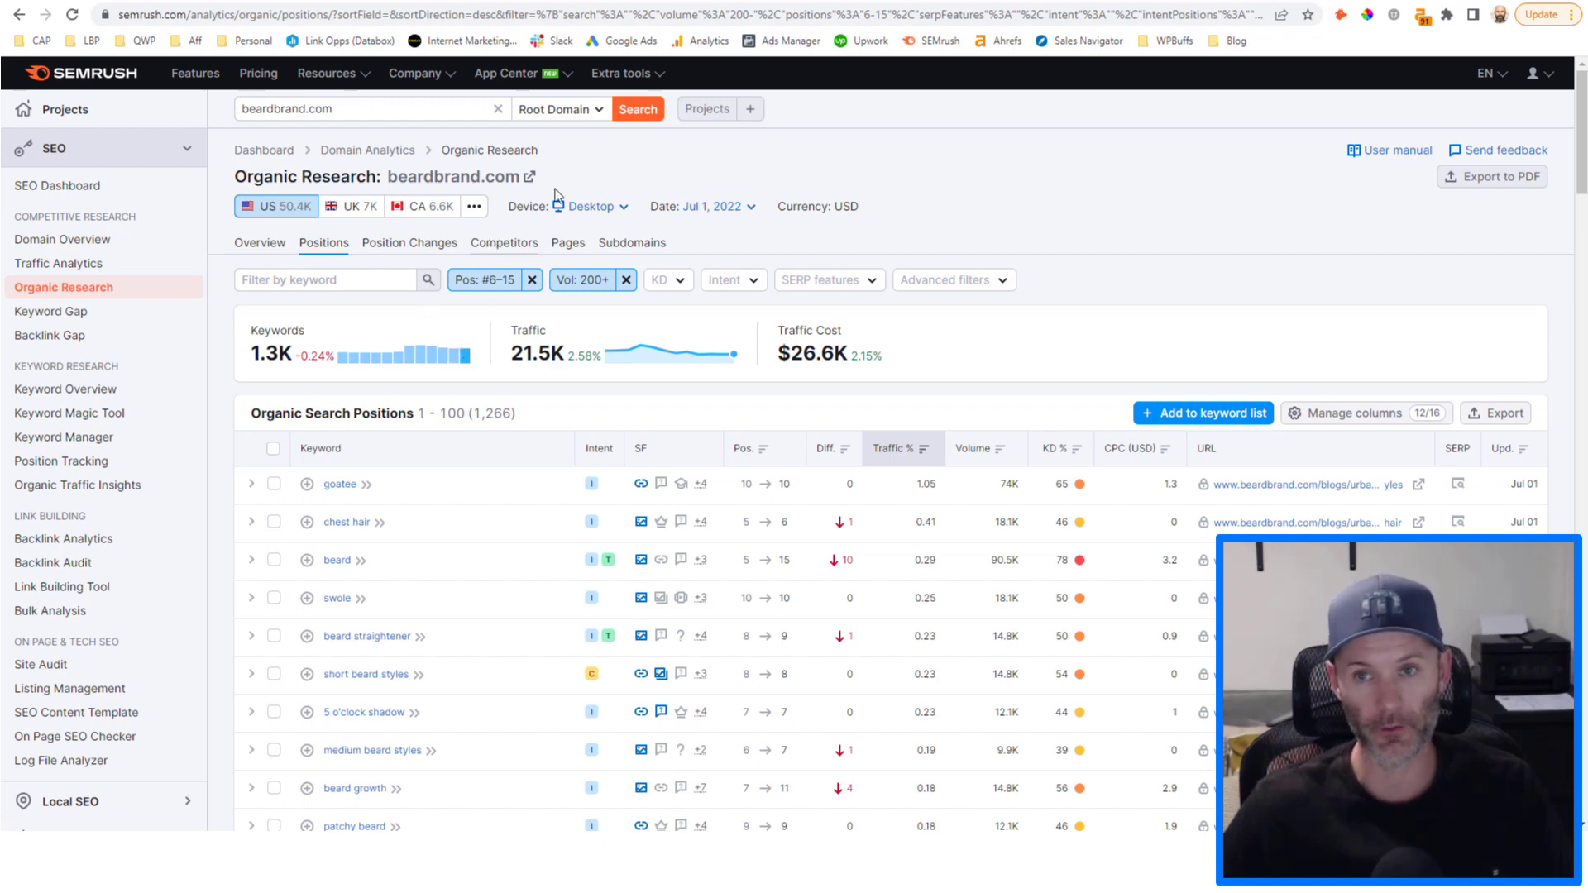
Paste the beardbrand keyword export as values only at Keyword cell A2 of the keyword research sheet
{"action": "left_click", "coordinate": [612, 2]}
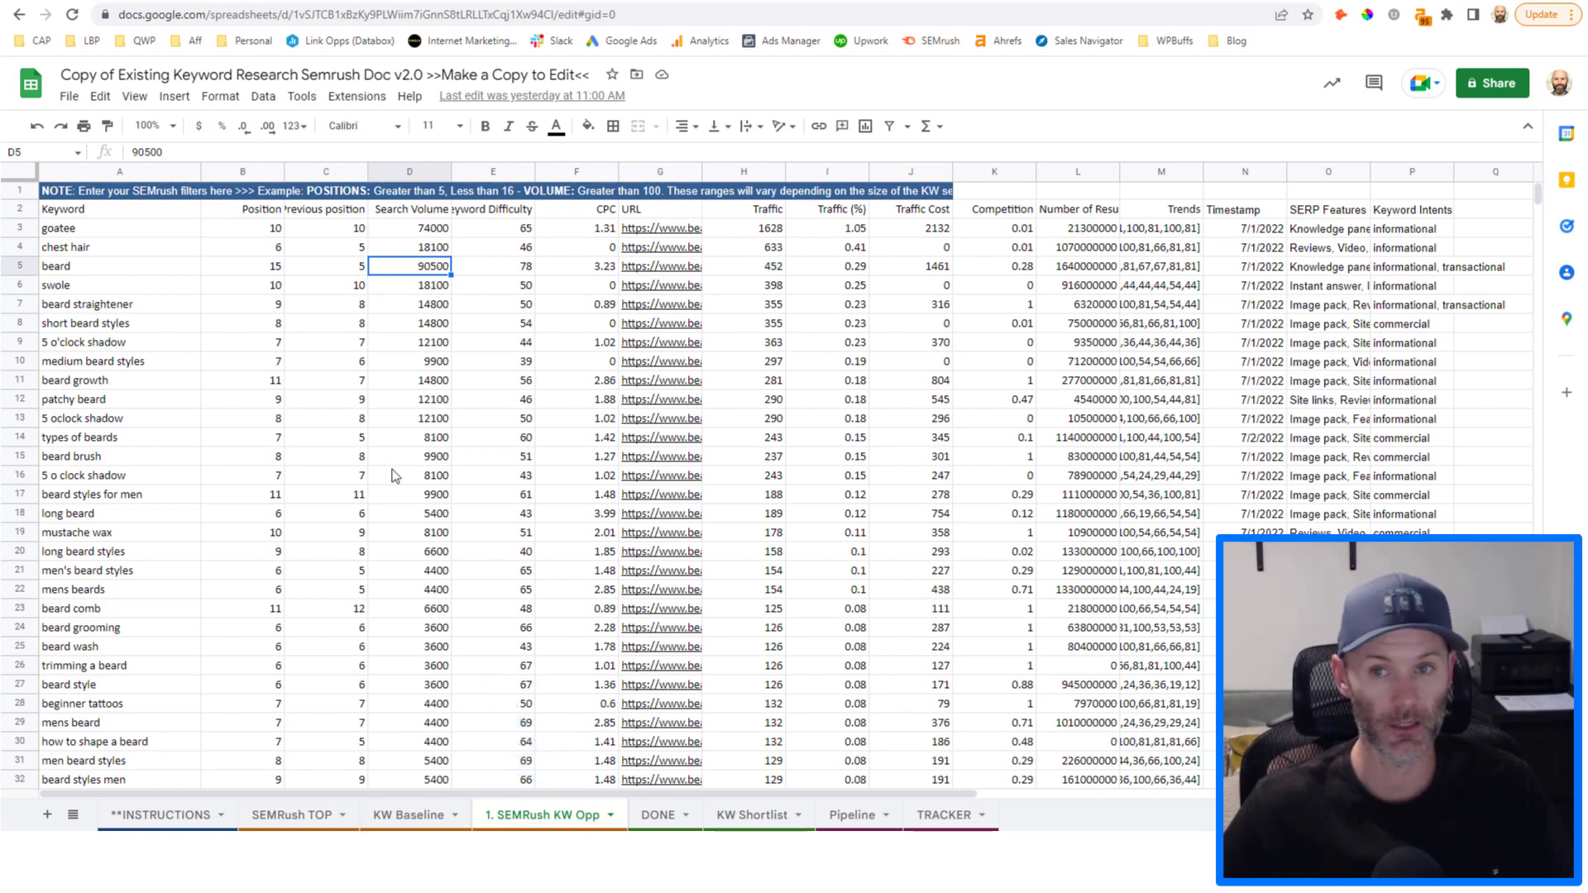
{"action": "left_click", "coordinate": [51, 217]}
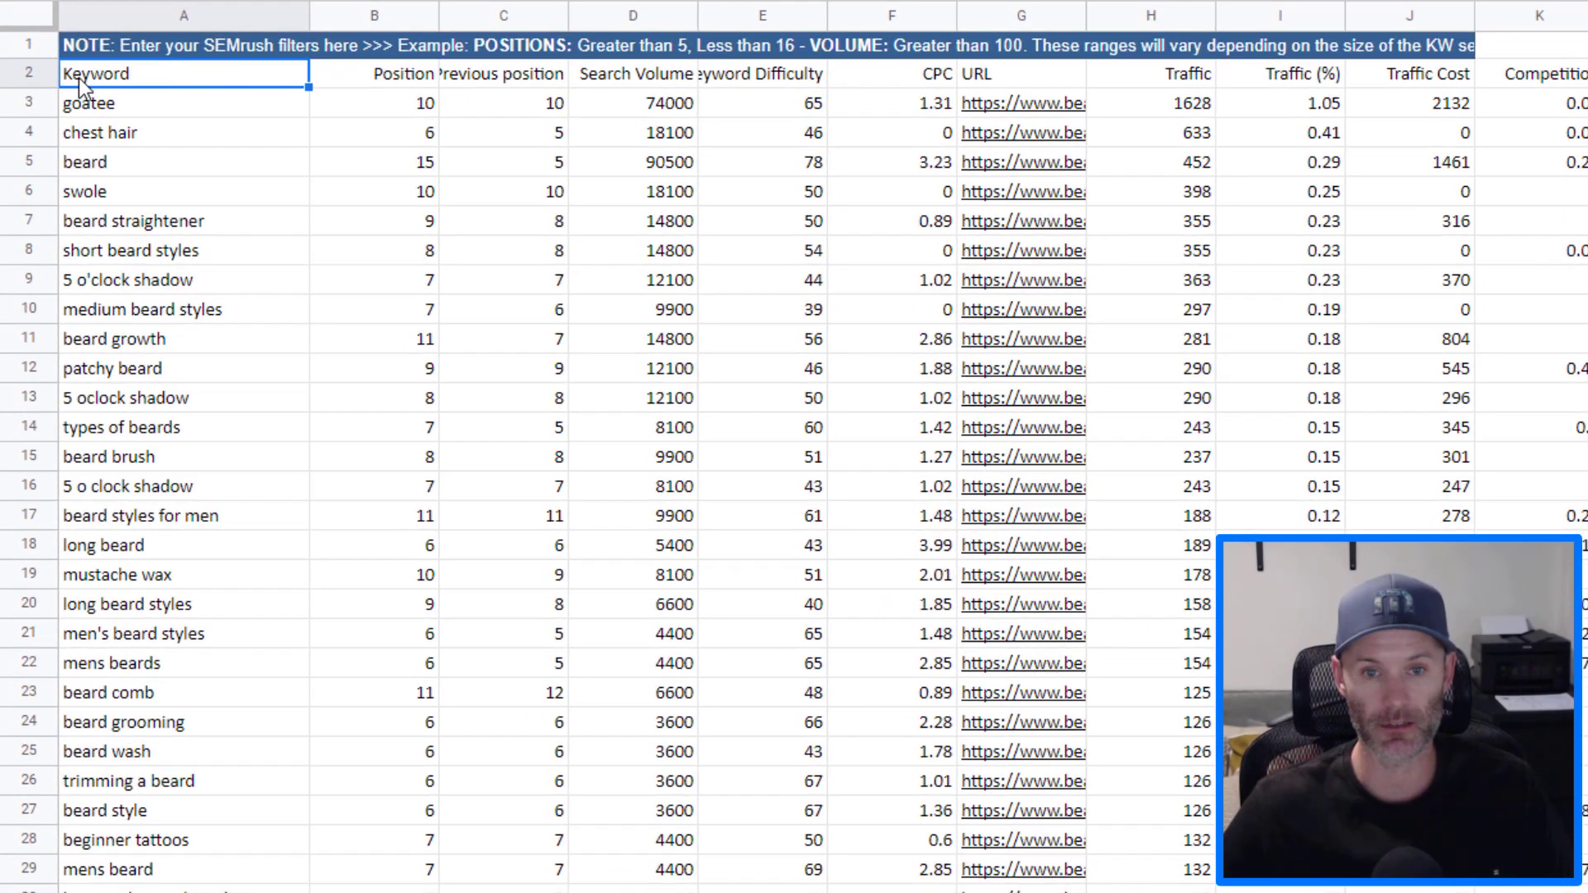
{"action": "right_click", "coordinate": [83, 83]}
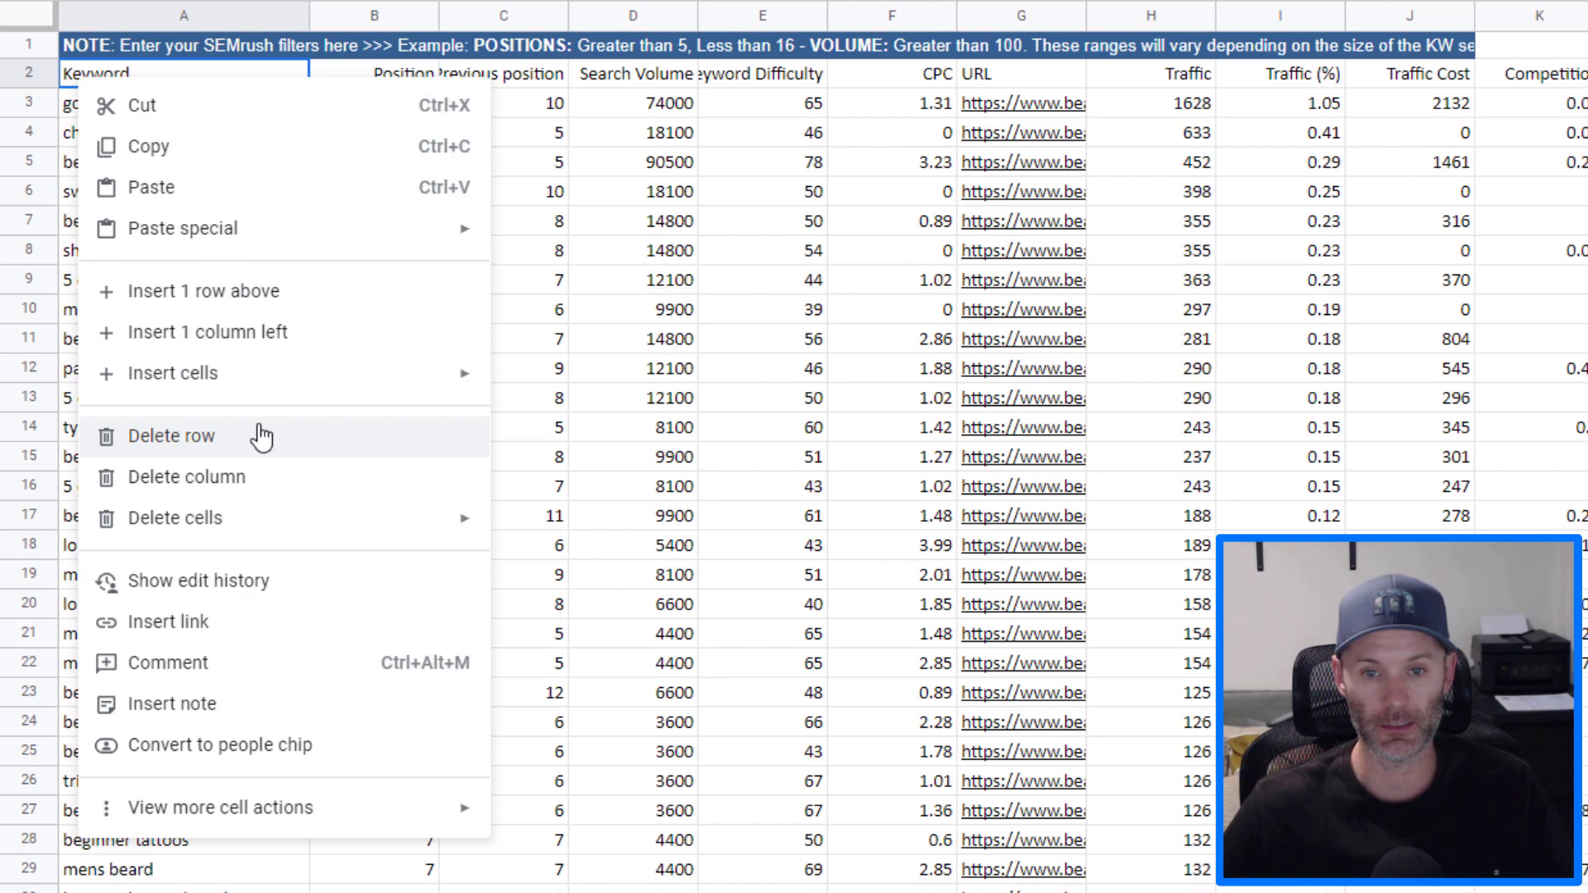
{"action": "mouse_move", "coordinate": [261, 232]}
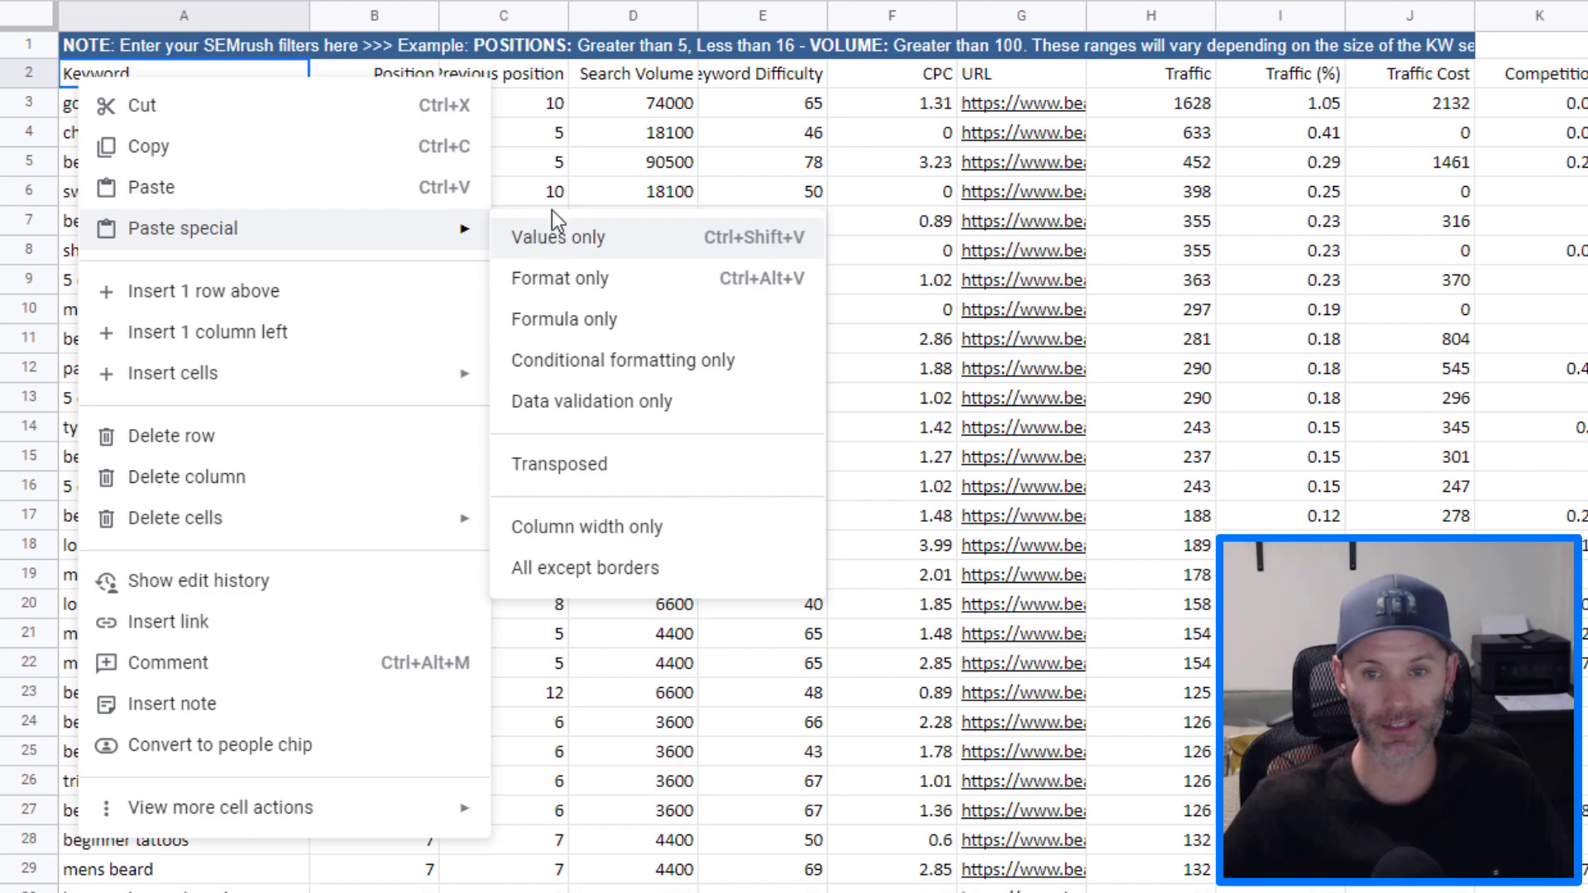
{"action": "left_click", "coordinate": [538, 108]}
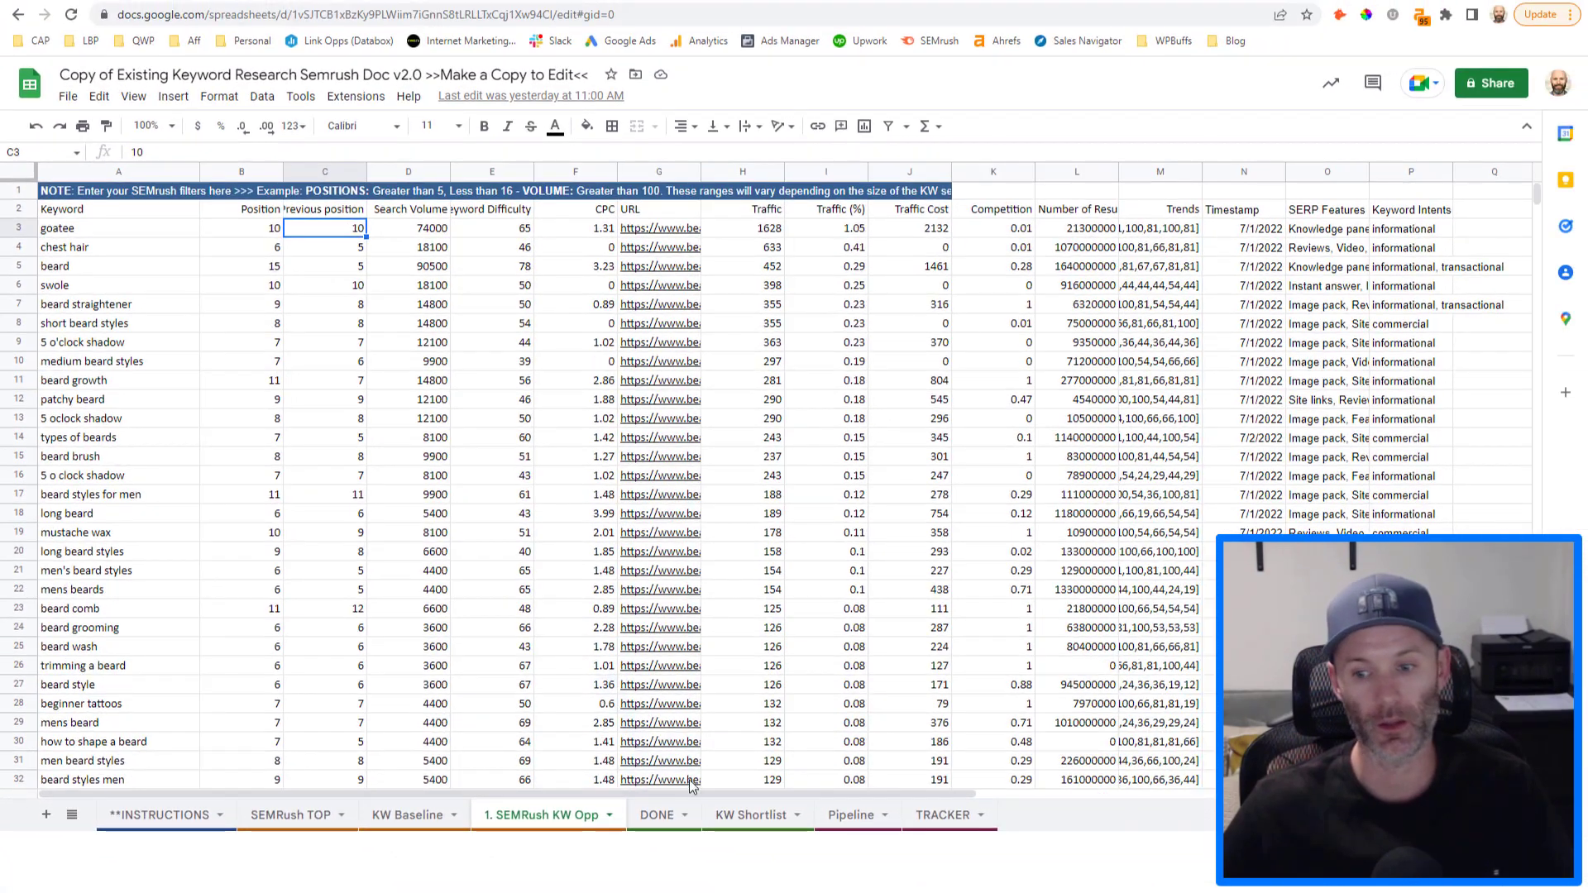
Switch to the DONE sheet showing colour-coded filtered keywords and the Relevant? column
{"action": "left_click", "coordinate": [657, 815]}
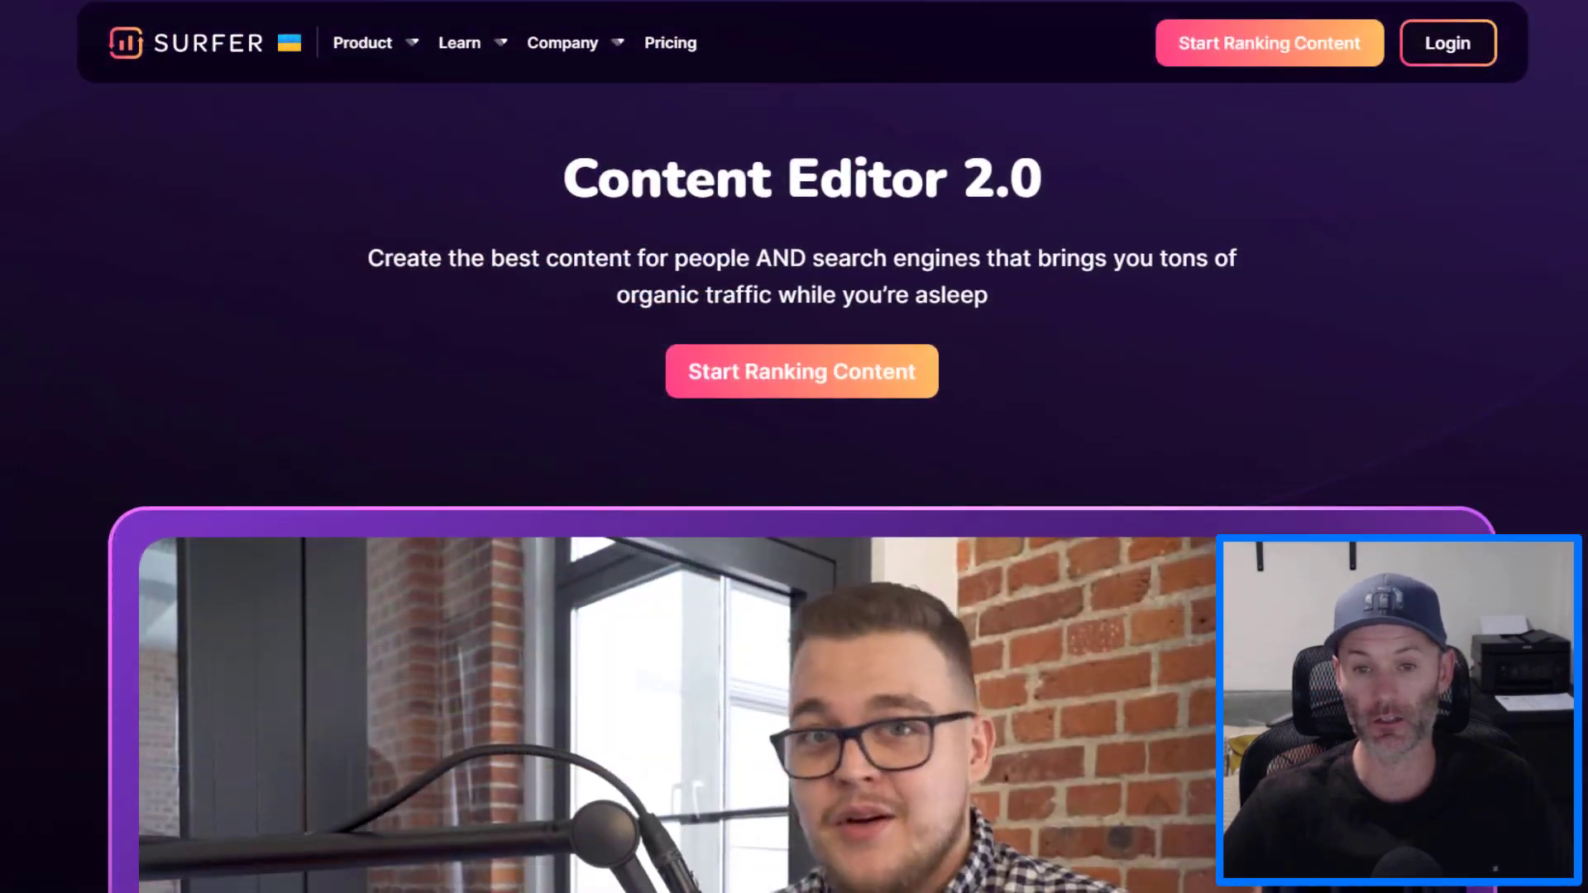
Scroll through the Surfer homepage and the On Page SEO Checker page down to Auto Import
{"action": "scroll", "coordinate": [793, 447], "scroll_direction": "down", "scroll_amount": 20}
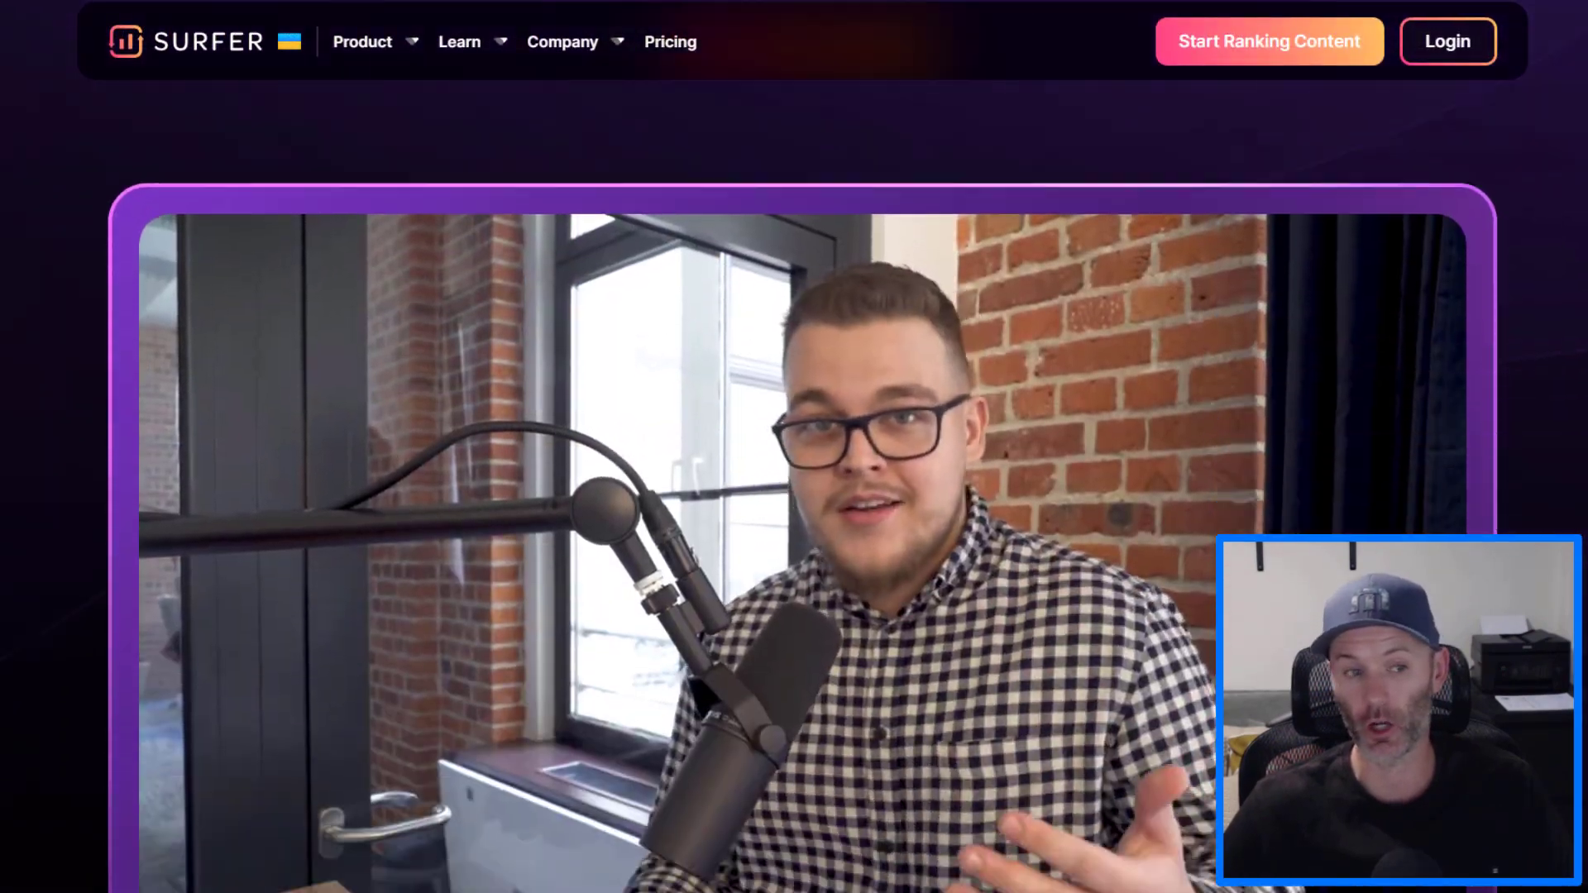
{"action": "scroll", "coordinate": [794, 446], "scroll_direction": "down", "scroll_amount": 15}
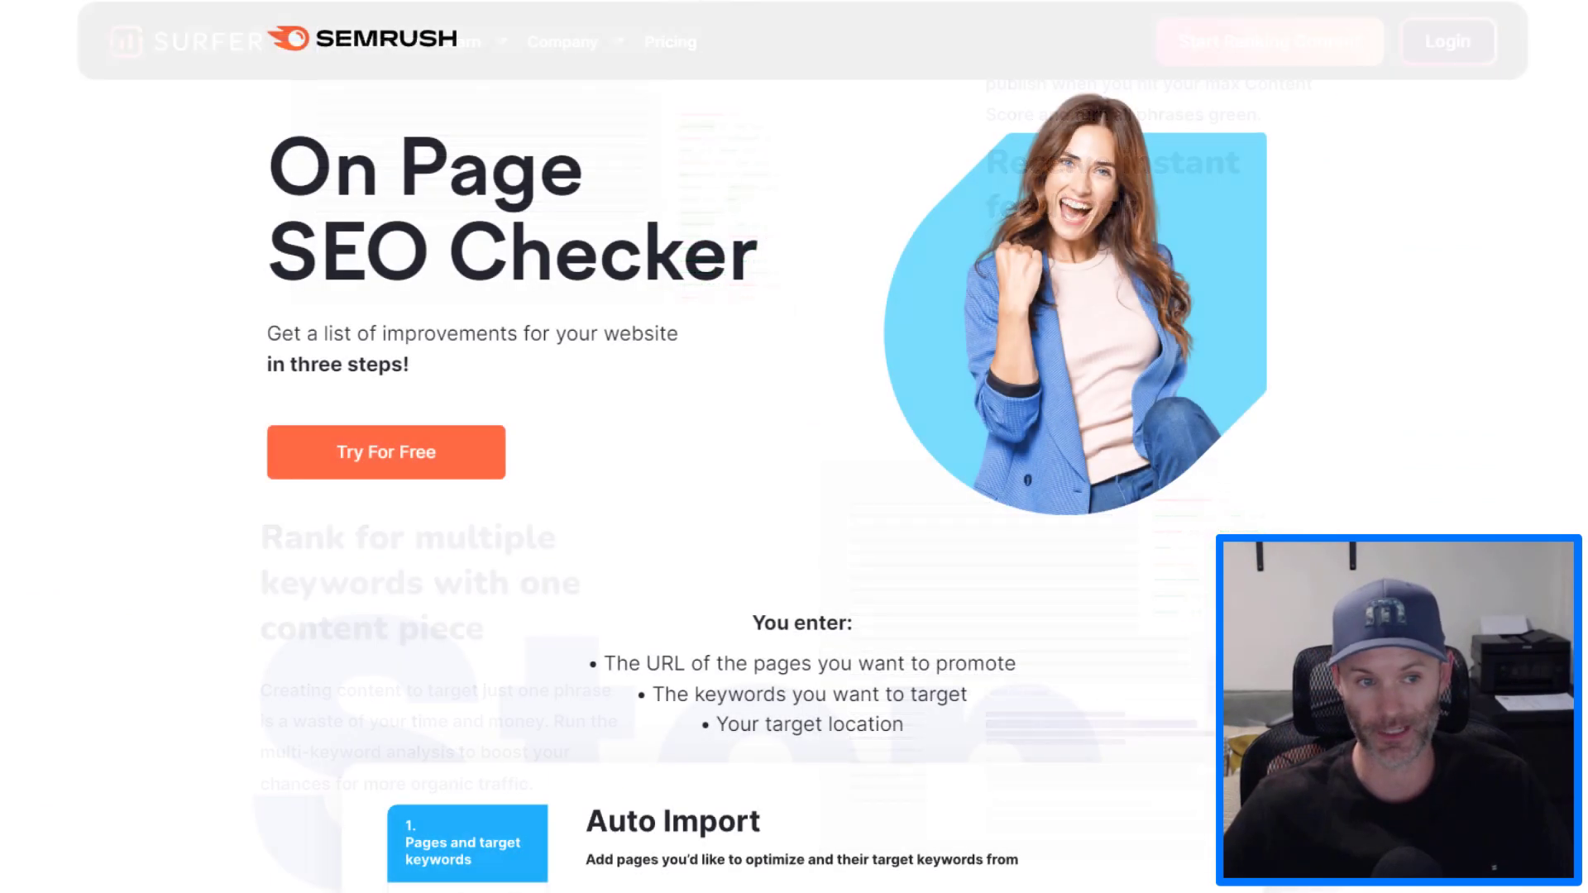
{"action": "scroll", "coordinate": [793, 447], "scroll_direction": "down", "scroll_amount": 4}
{"action": "scroll", "coordinate": [794, 447], "scroll_direction": "down", "scroll_amount": 12}
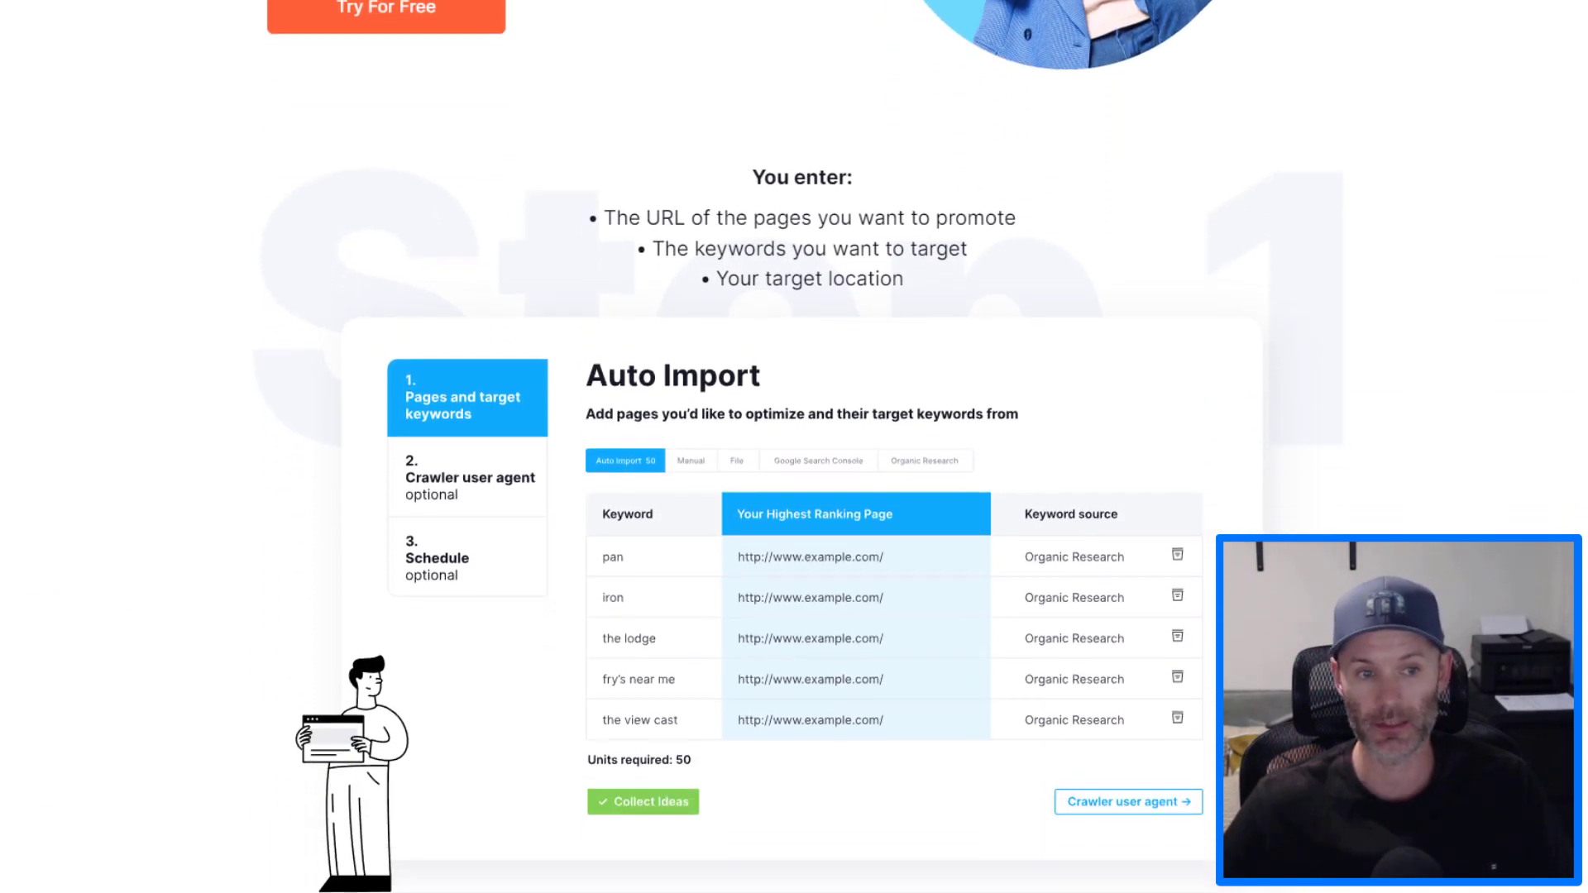
{"action": "scroll", "coordinate": [794, 447], "scroll_direction": "down", "scroll_amount": 15}
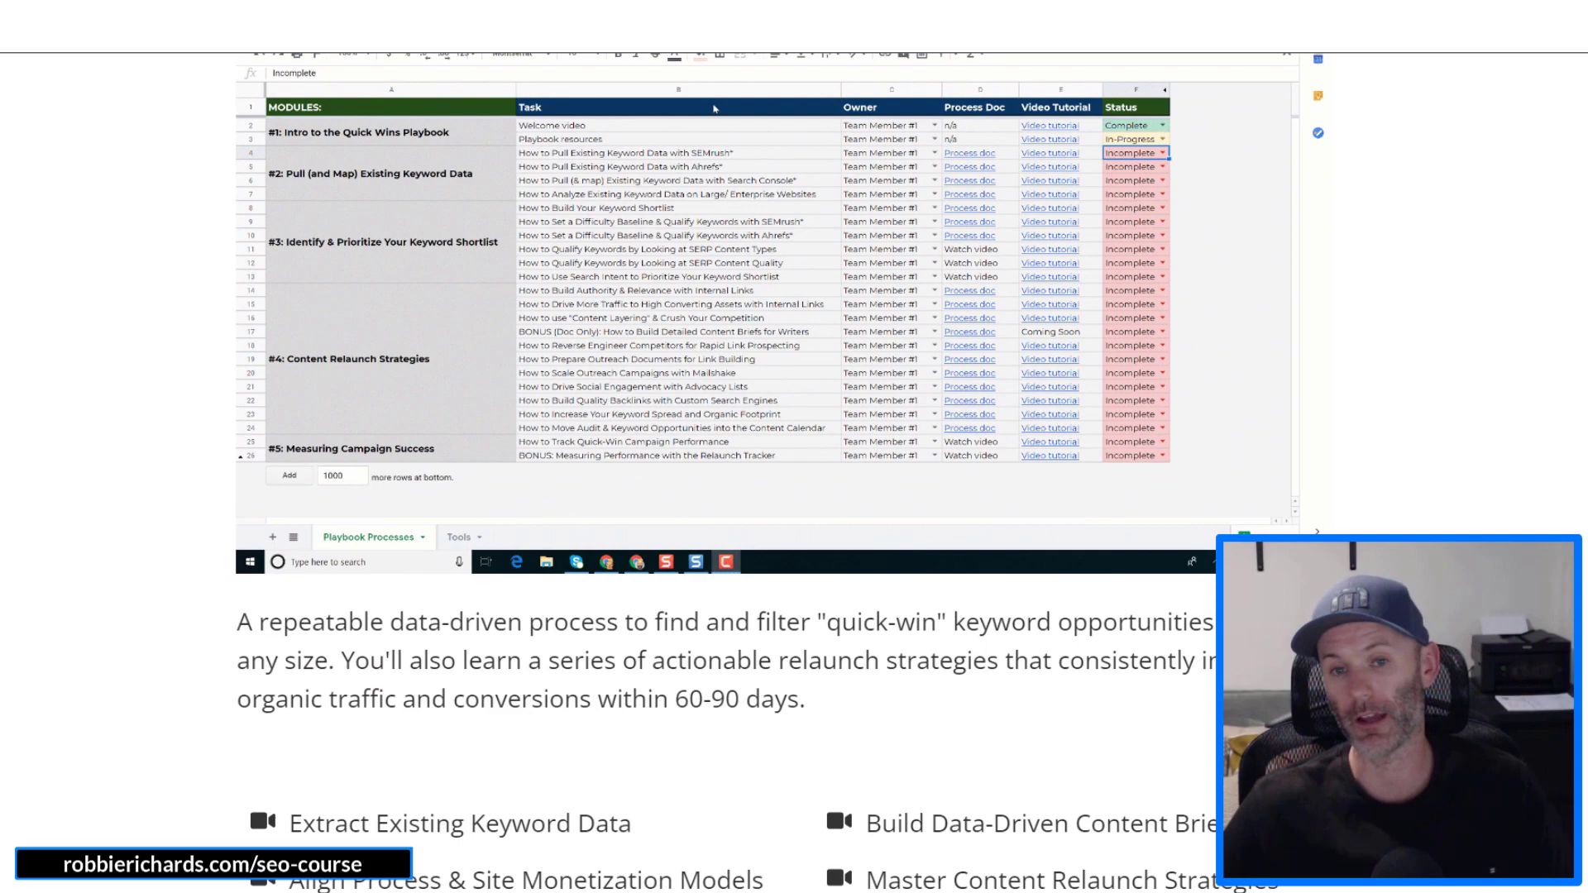
Scroll the robbierichards.com SEO course page down past the student testimonials
{"action": "scroll", "coordinate": [794, 447], "scroll_direction": "down", "scroll_amount": 10}
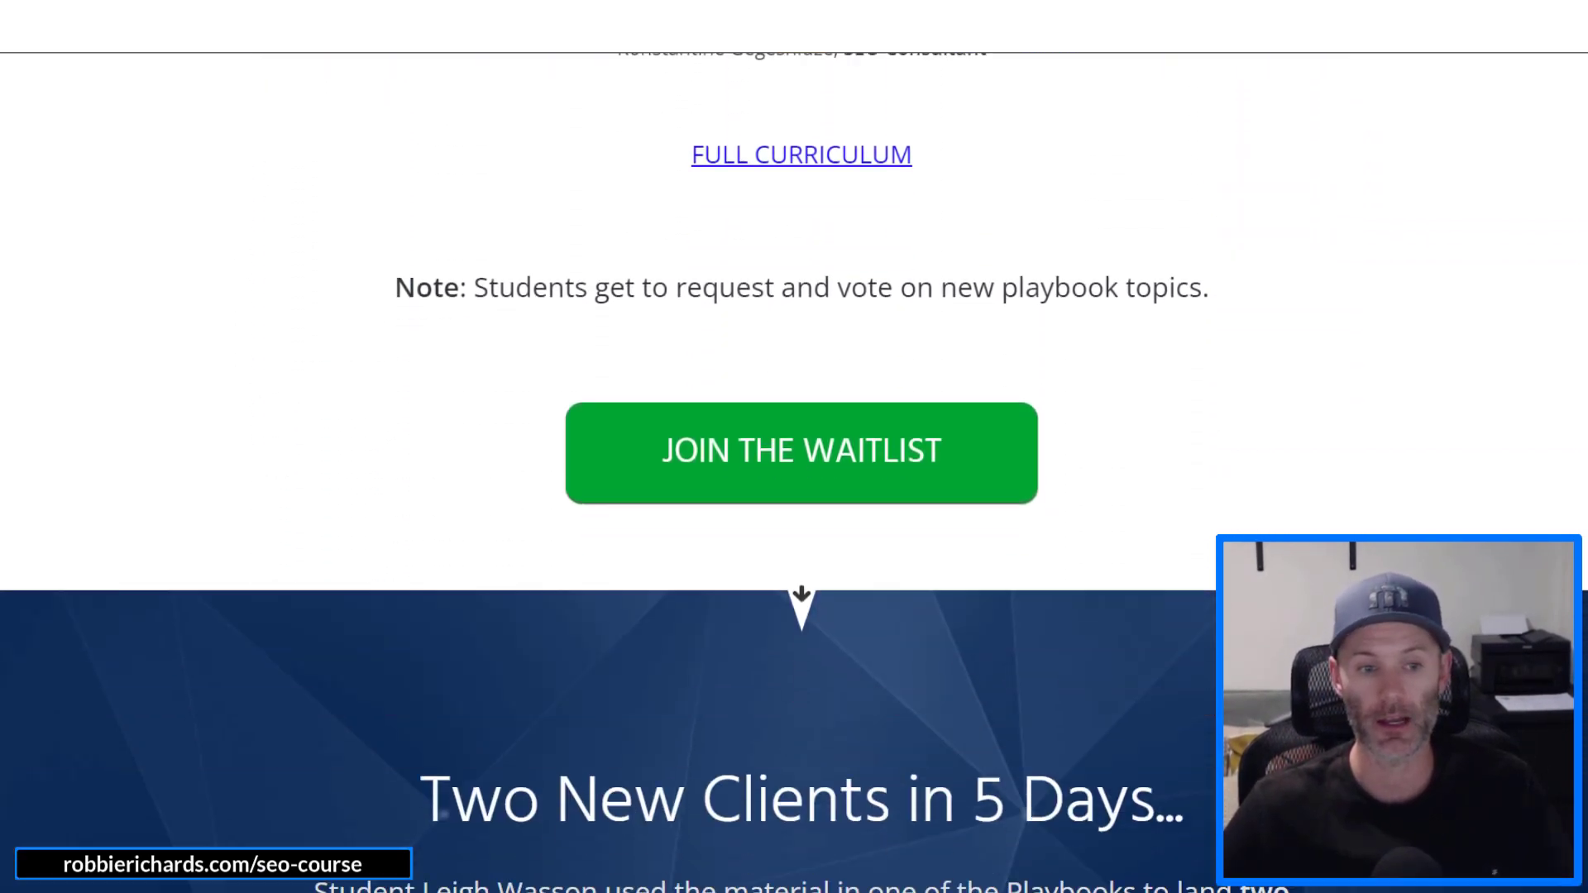
{"action": "scroll", "coordinate": [794, 446], "scroll_direction": "down", "scroll_amount": 10}
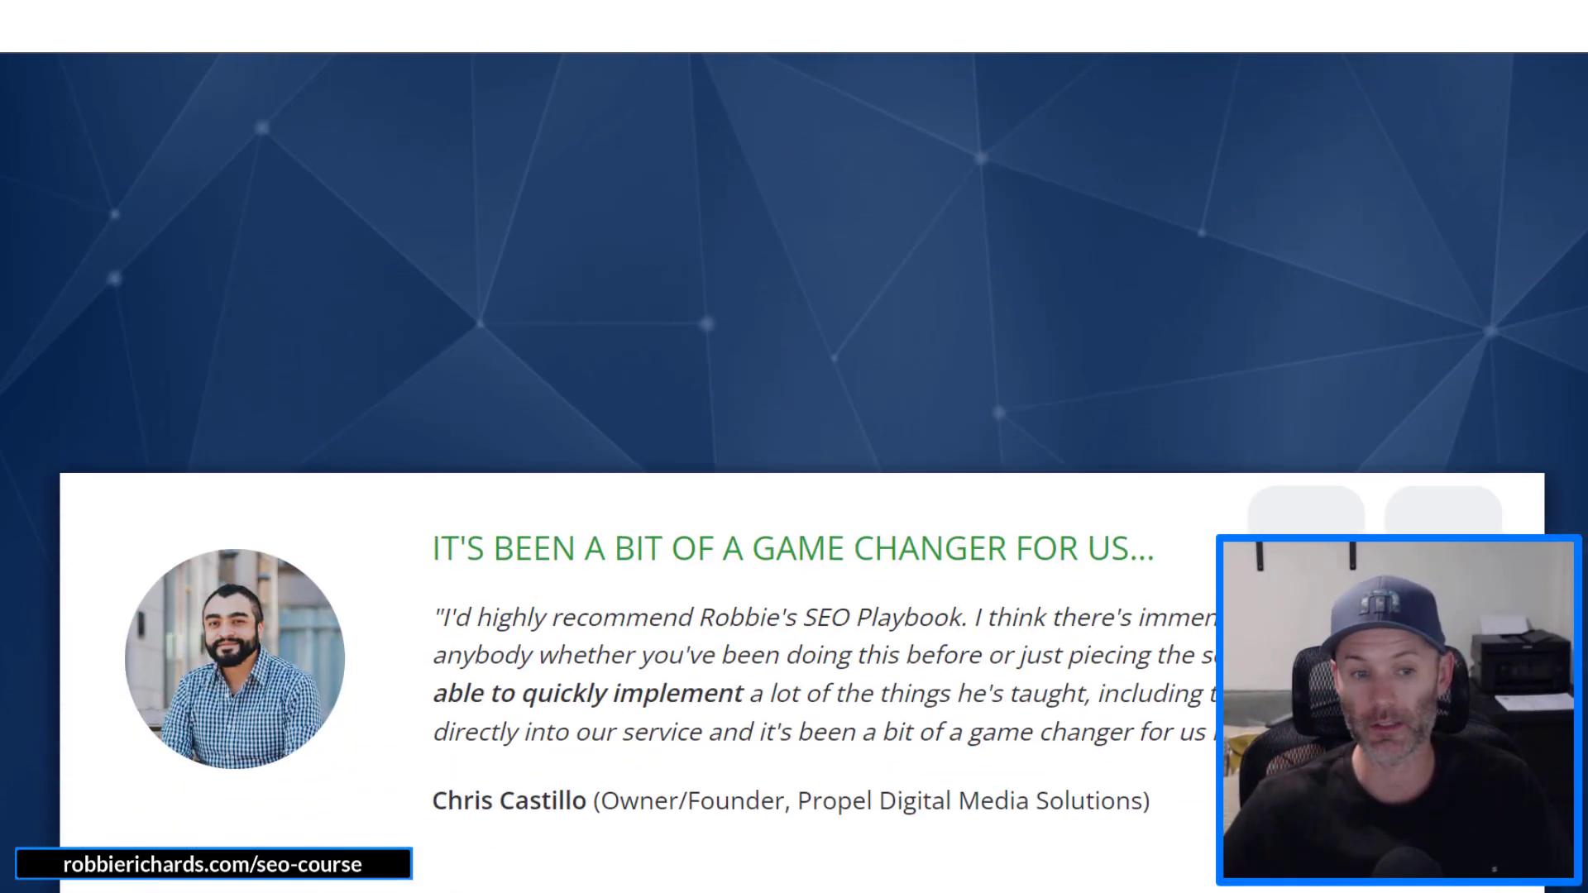
{"action": "scroll", "coordinate": [794, 447], "scroll_direction": "down", "scroll_amount": 10}
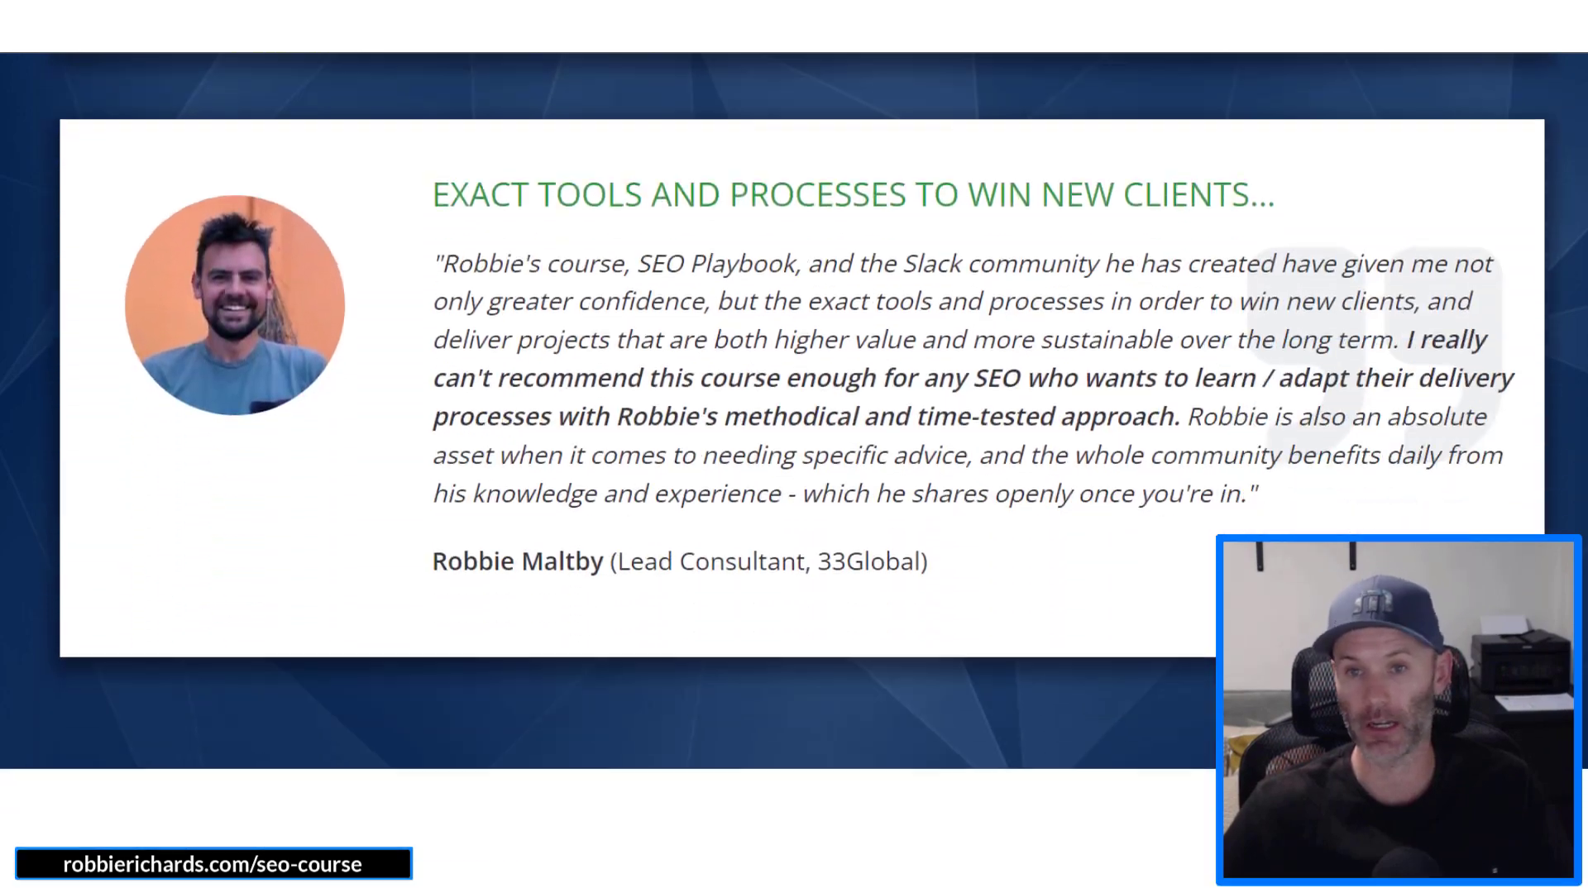
{"action": "scroll", "coordinate": [794, 447], "scroll_direction": "down", "scroll_amount": 10}
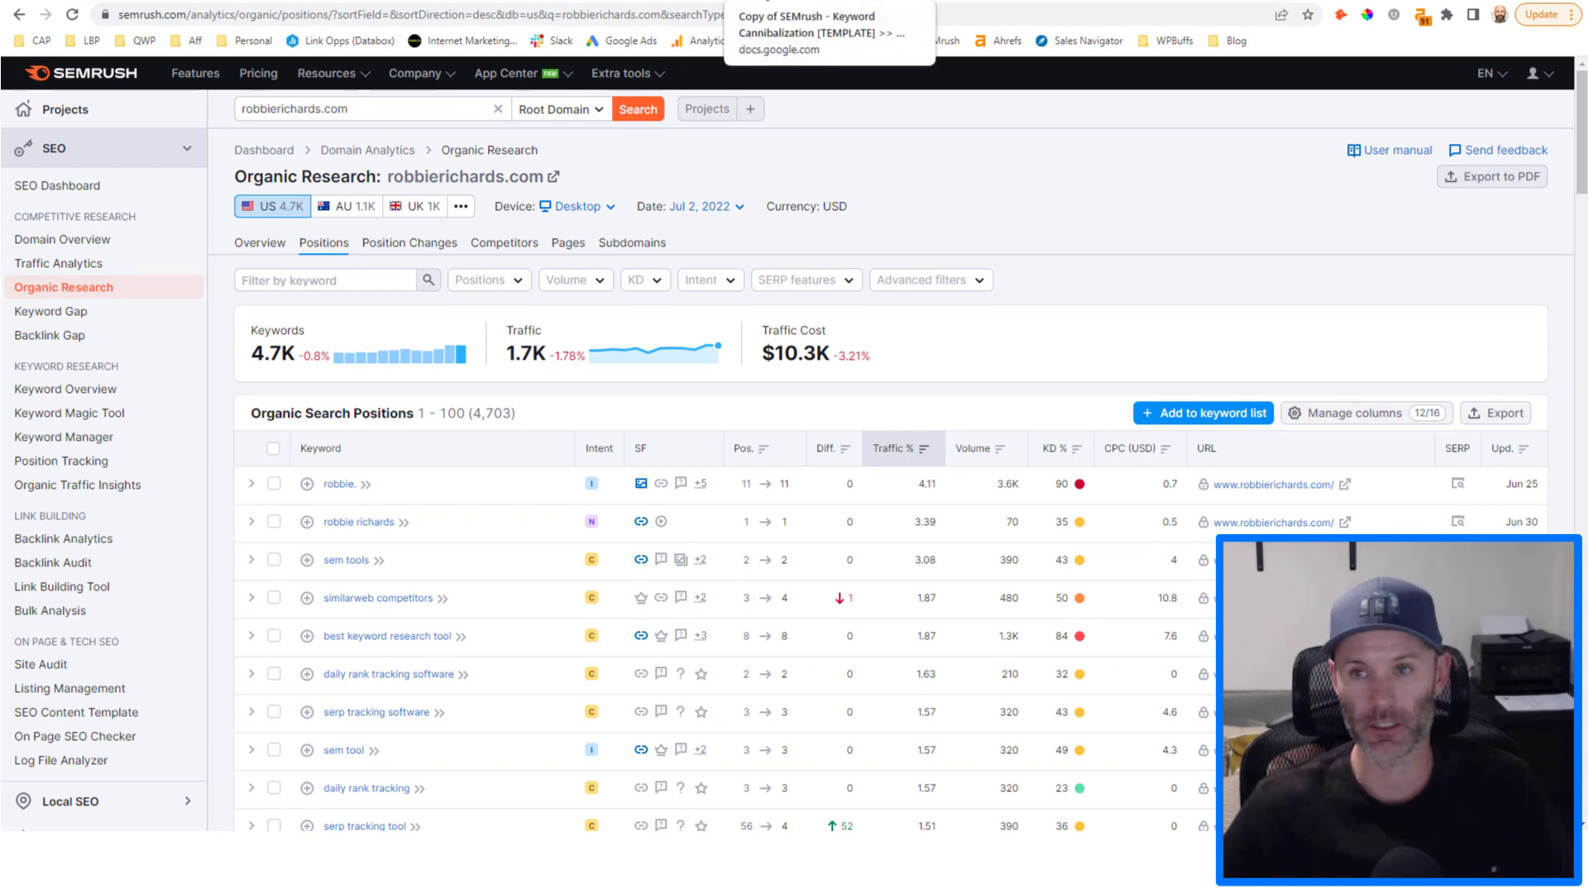
Paste the robbierichards.com ranking export into A1 of the 1. SEMrush KW export sheet via Paste special
{"action": "left_click", "coordinate": [827, 2]}
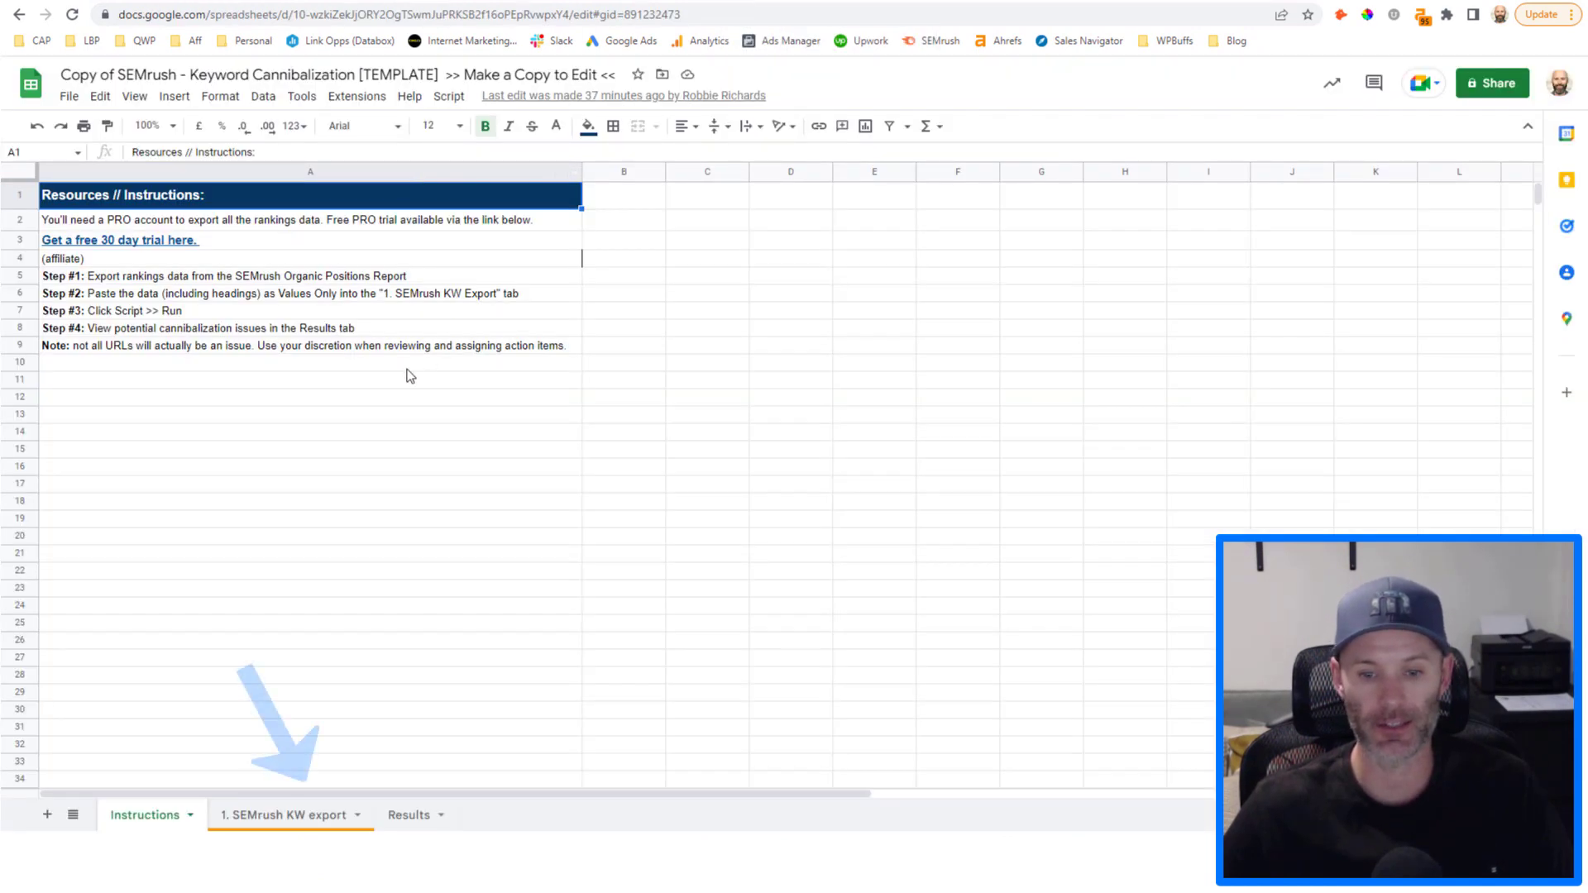
{"action": "left_click", "coordinate": [269, 816]}
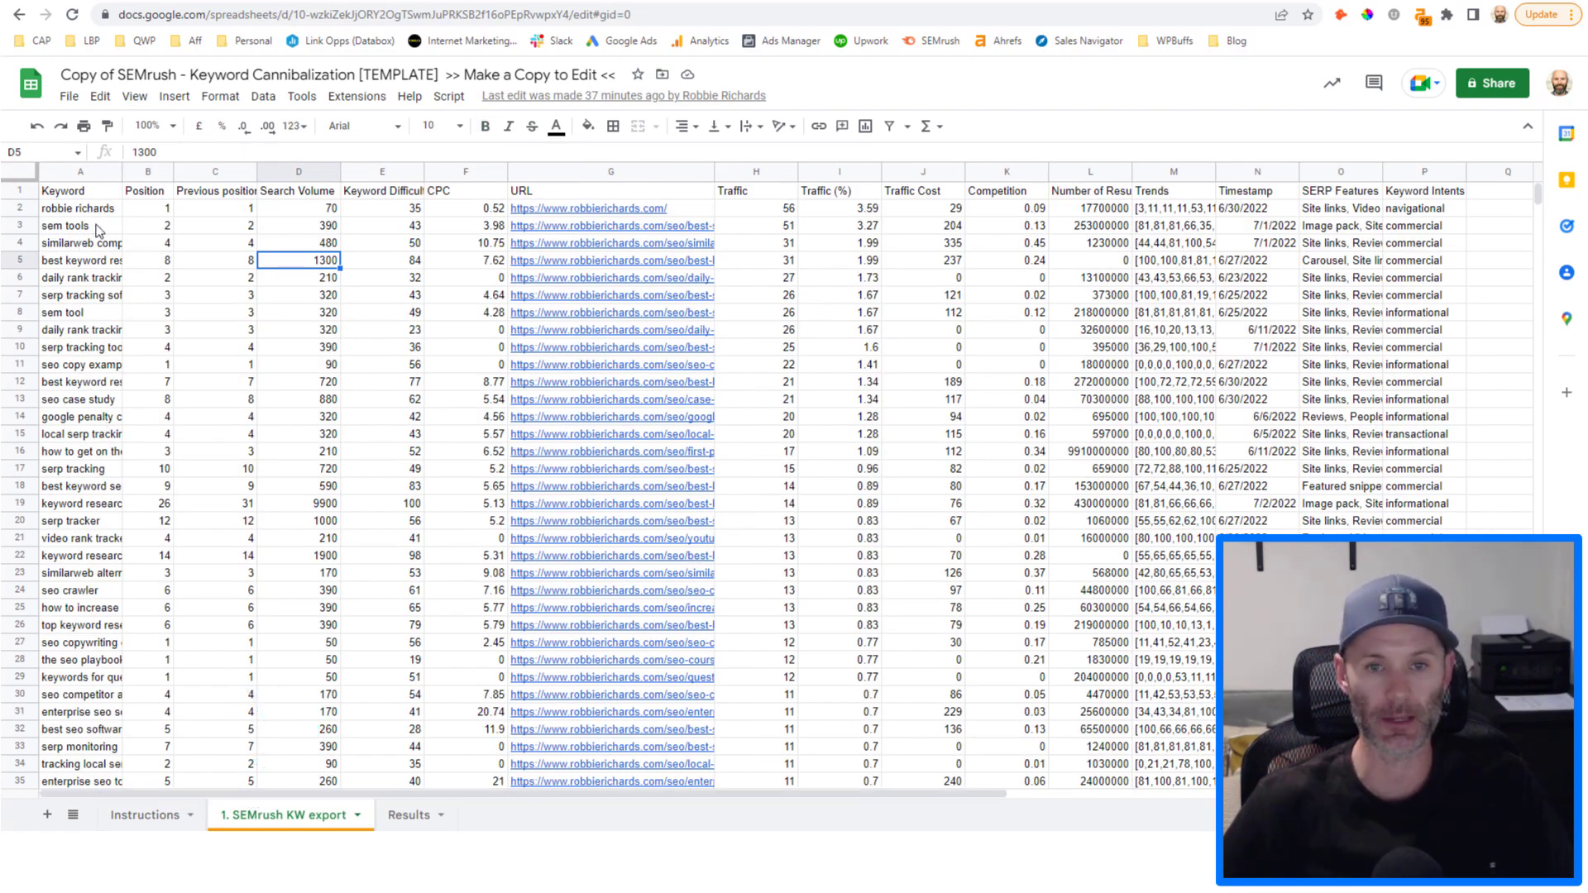
{"action": "left_click", "coordinate": [68, 194]}
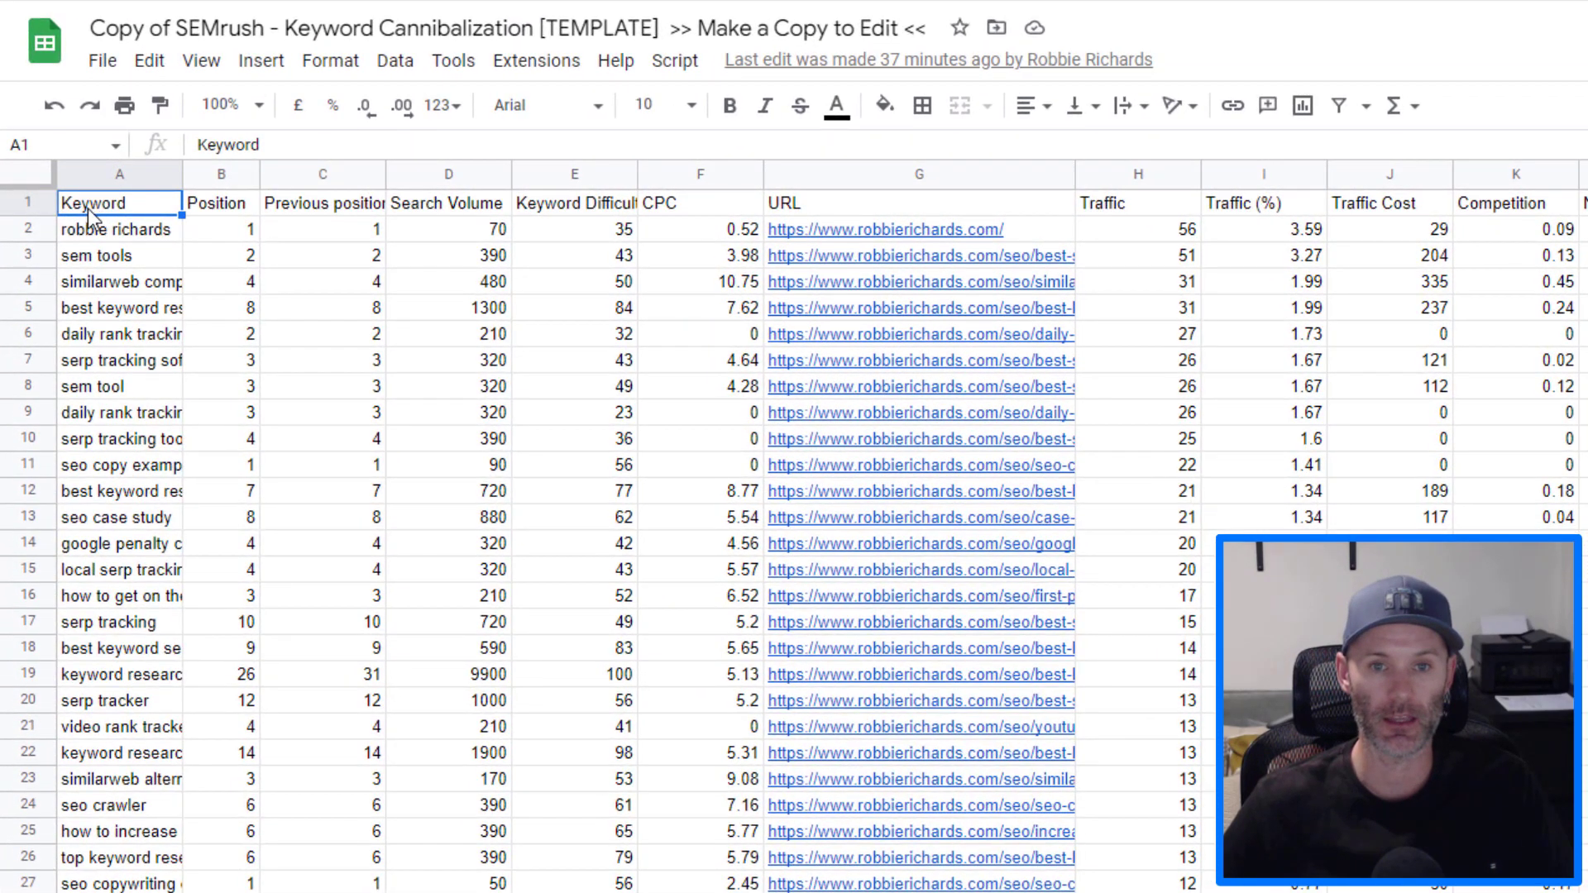
{"action": "right_click", "coordinate": [90, 208]}
{"action": "mouse_move", "coordinate": [157, 357]}
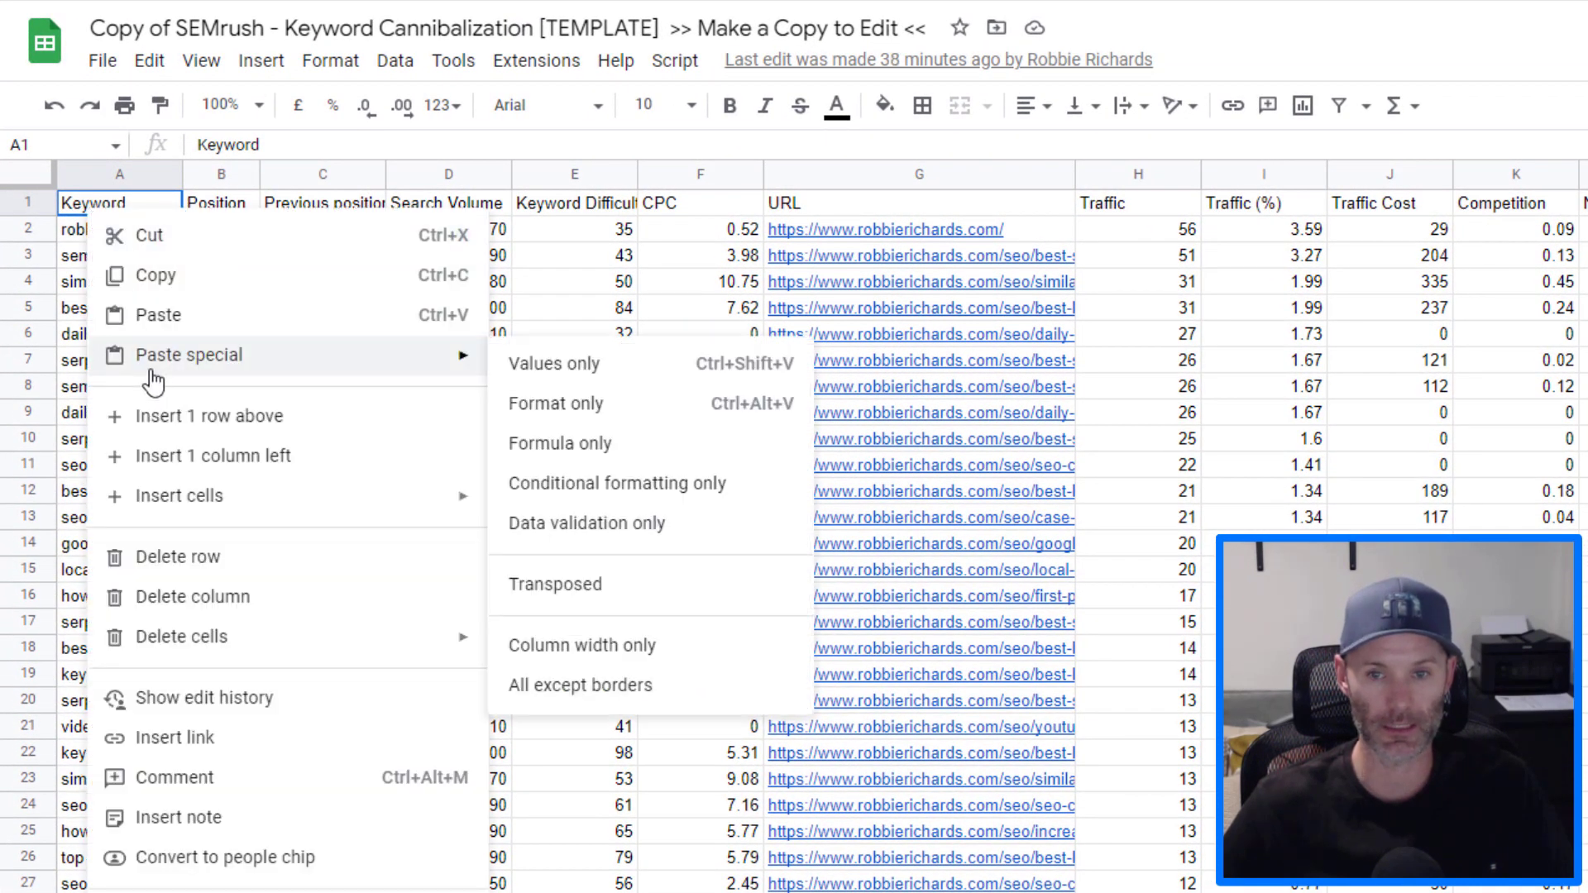
{"action": "left_click", "coordinate": [557, 239]}
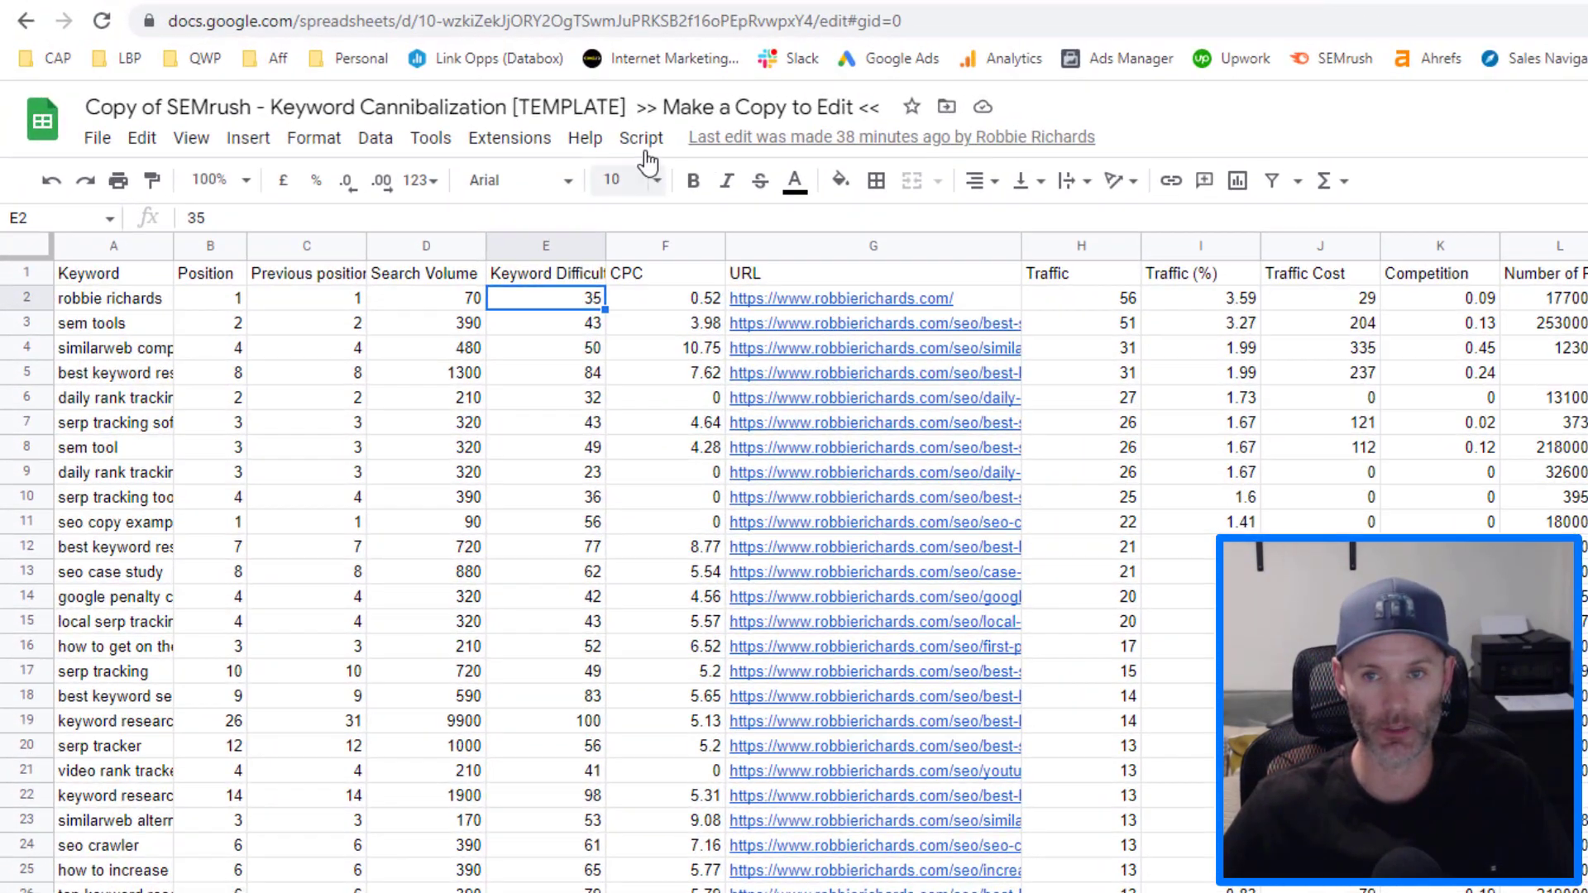
{"action": "left_click", "coordinate": [449, 96]}
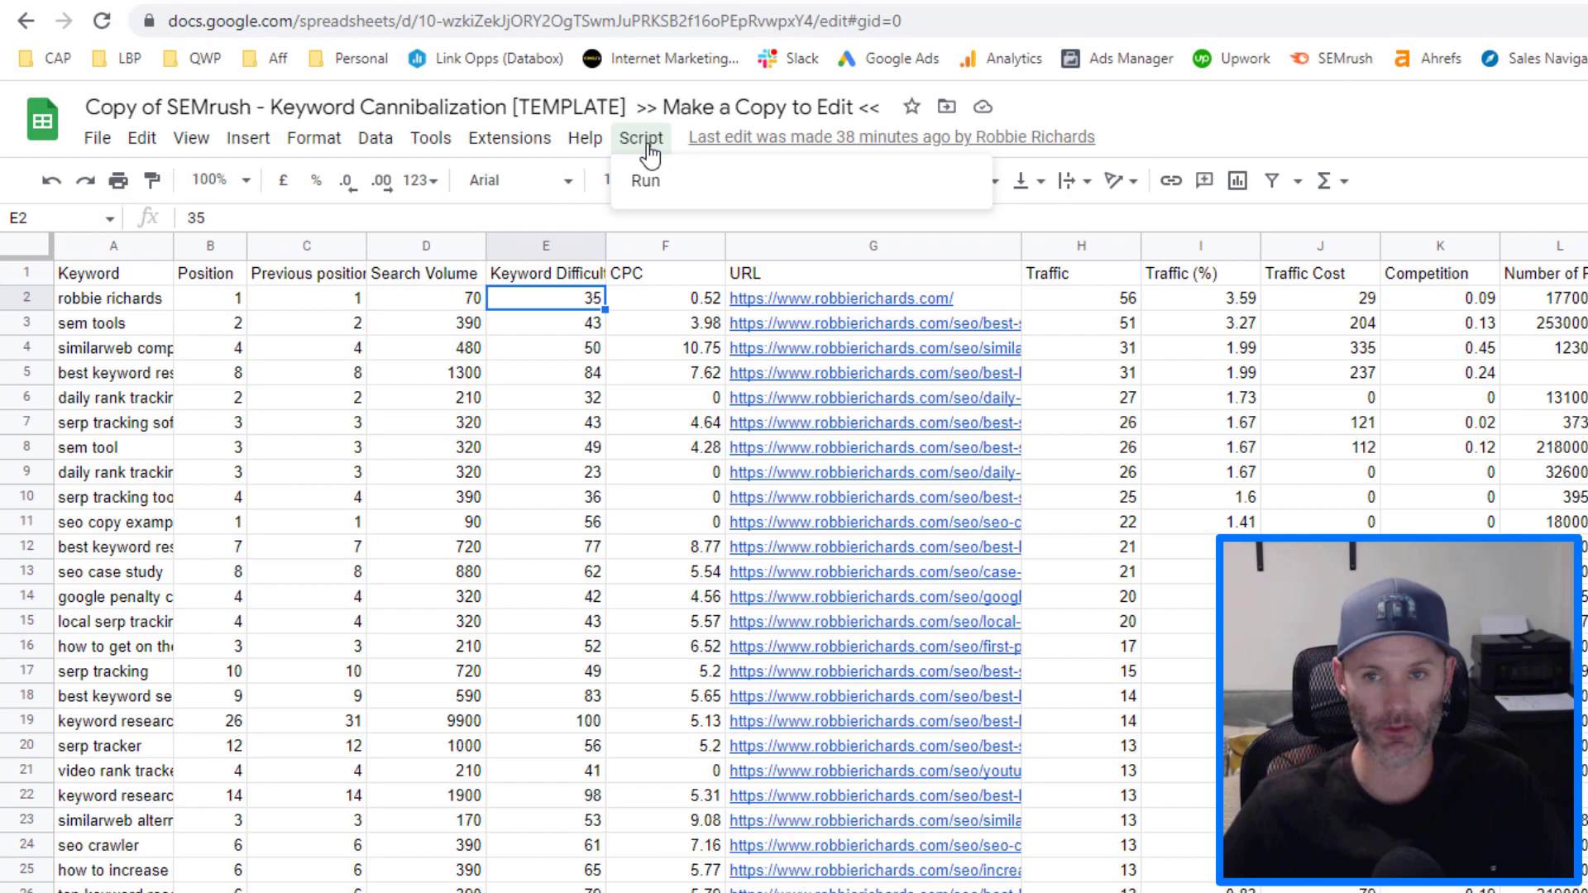
{"action": "left_click", "coordinate": [544, 447]}
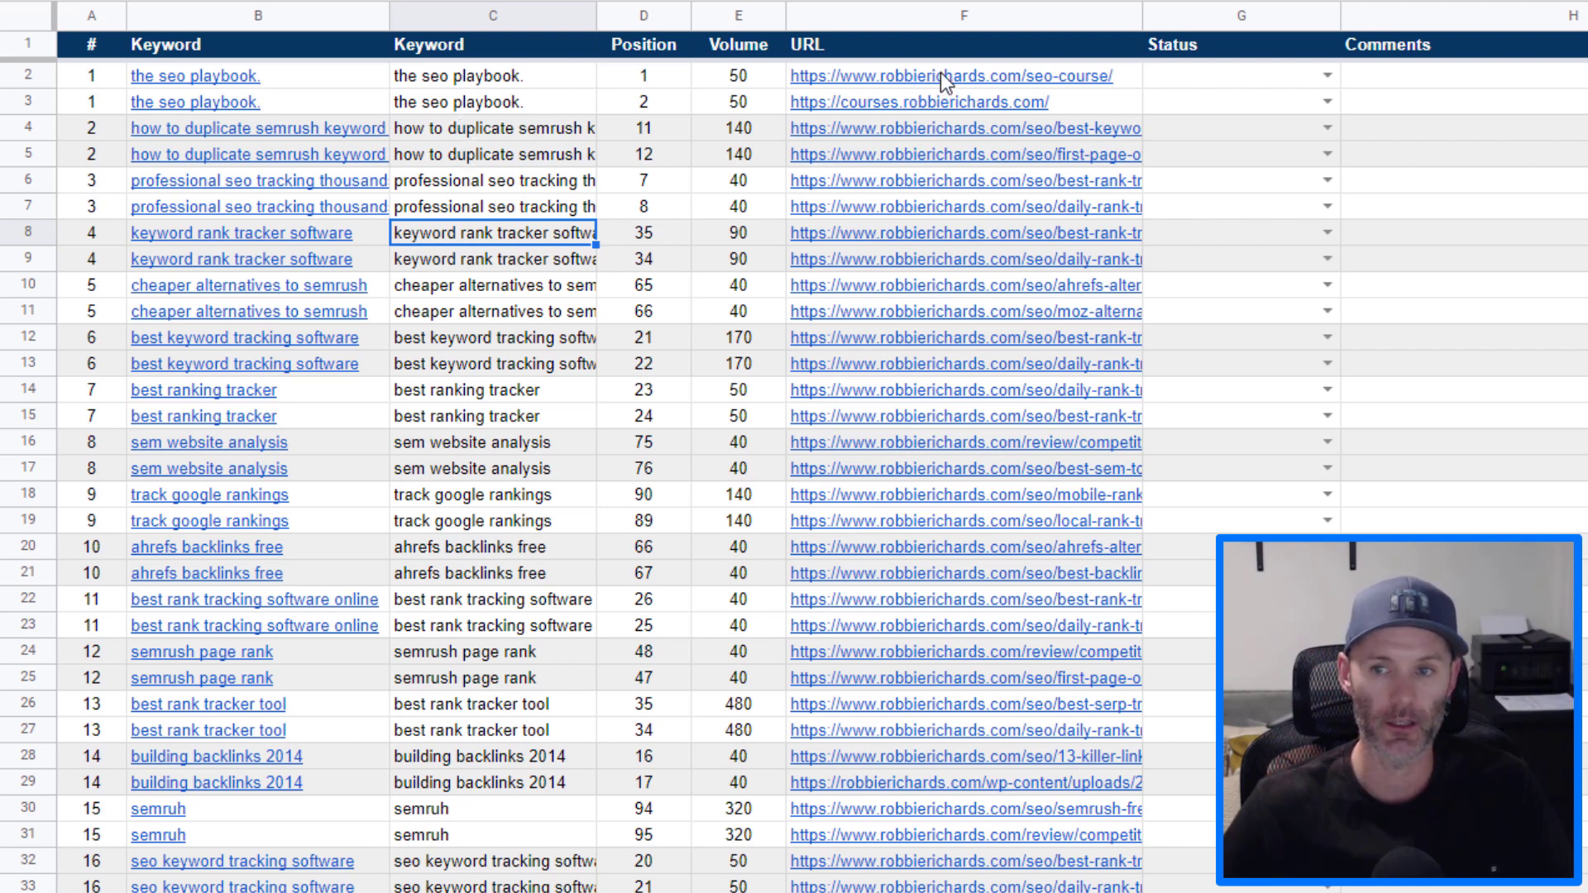
{"action": "mouse_move", "coordinate": [940, 72]}
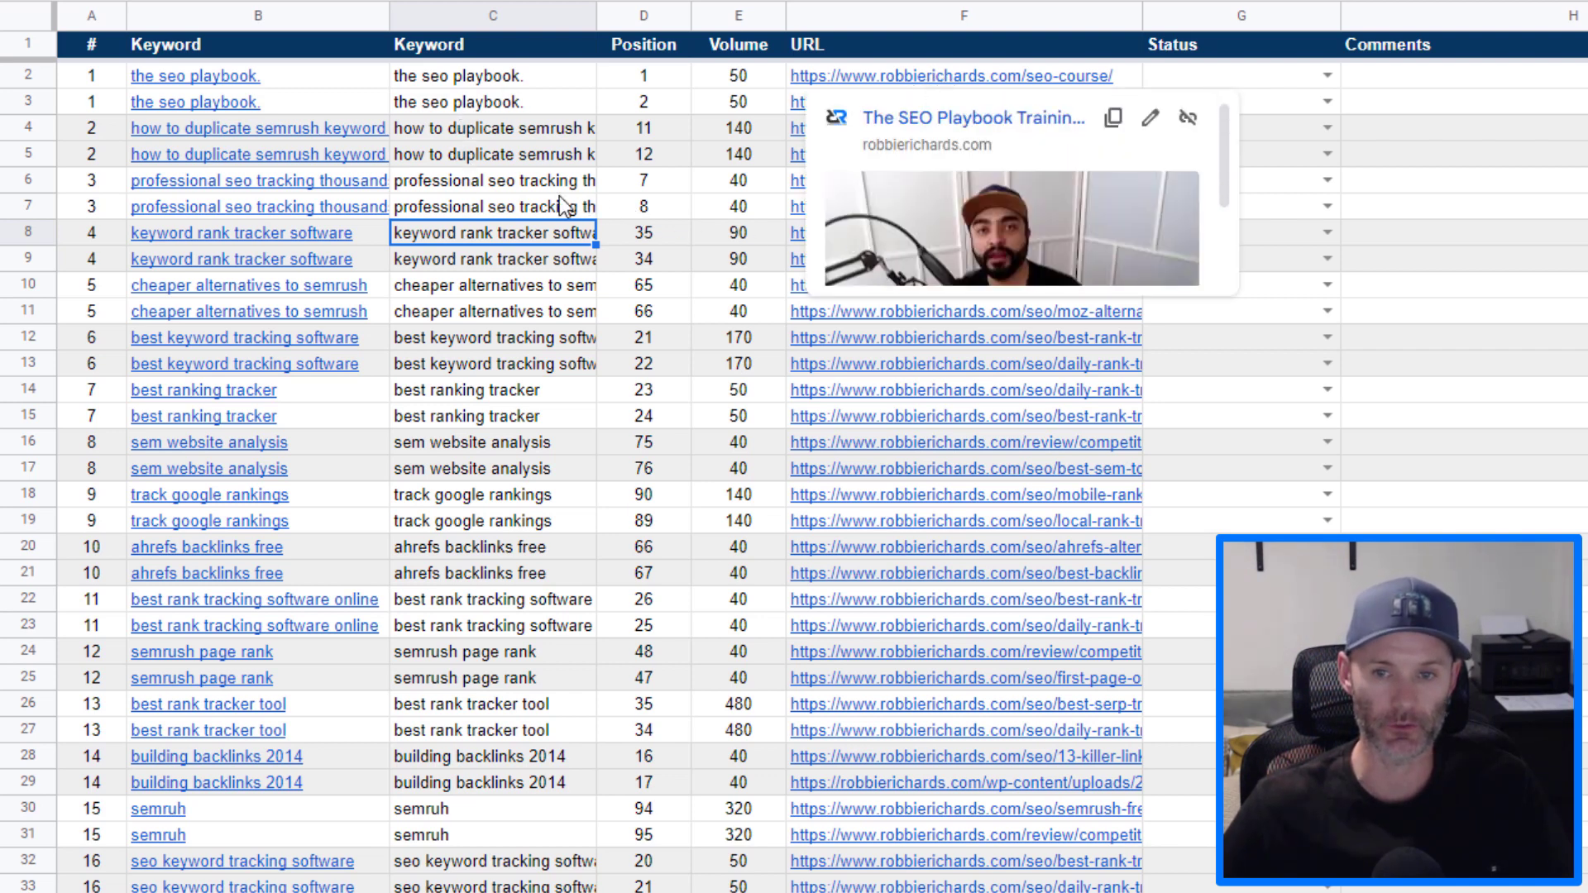
{"action": "left_click", "coordinate": [508, 322]}
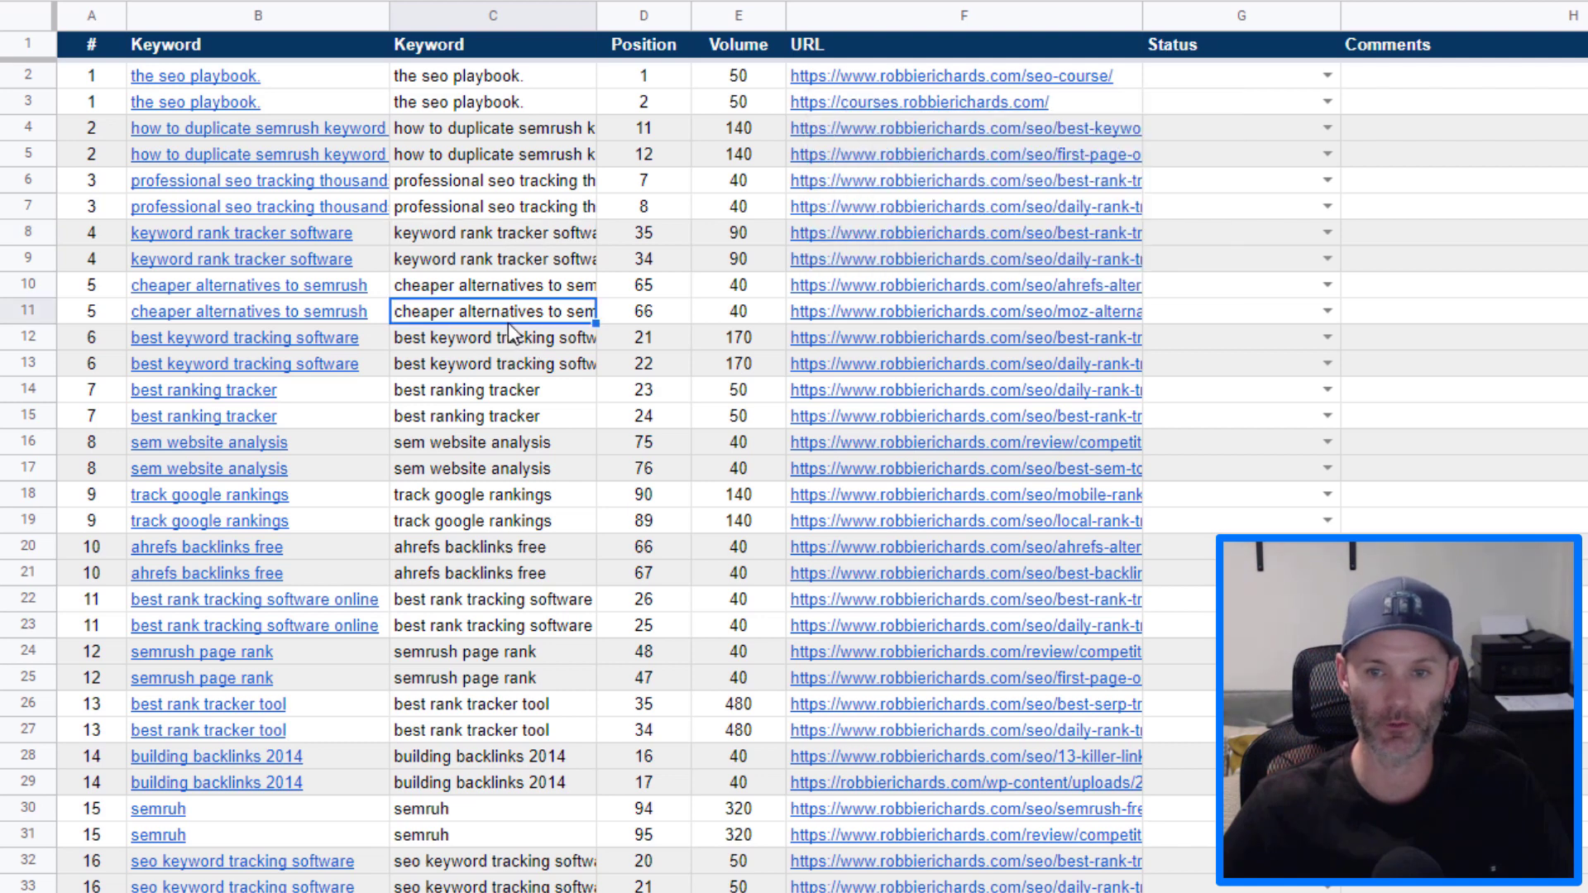
{"action": "left_click", "coordinate": [505, 240]}
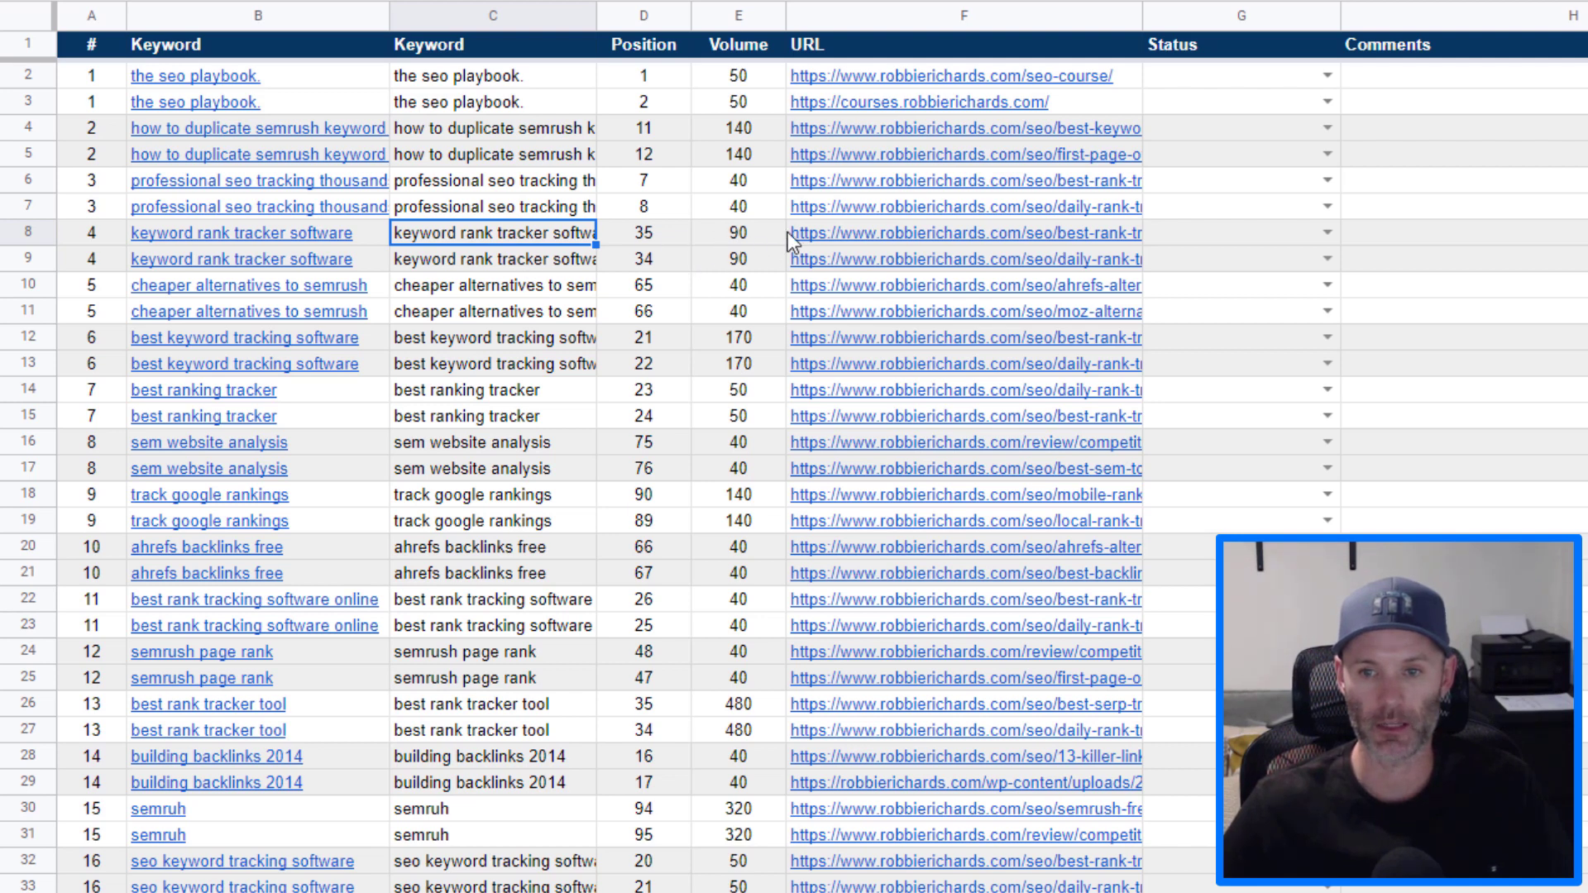
{"action": "left_click", "coordinate": [890, 231]}
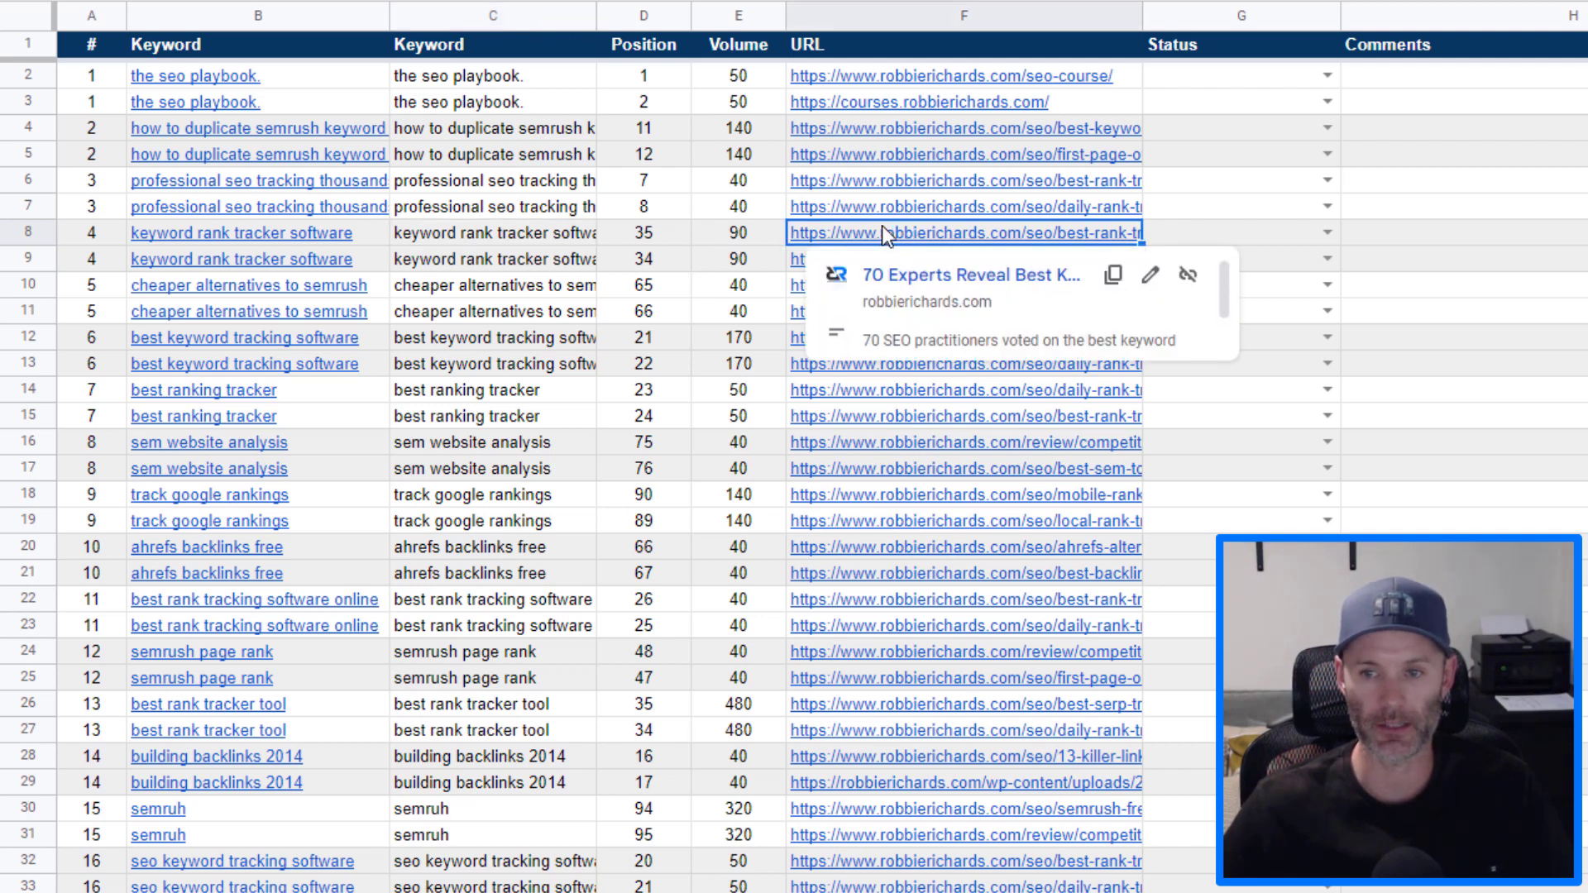
{"action": "key", "text": "Left"}
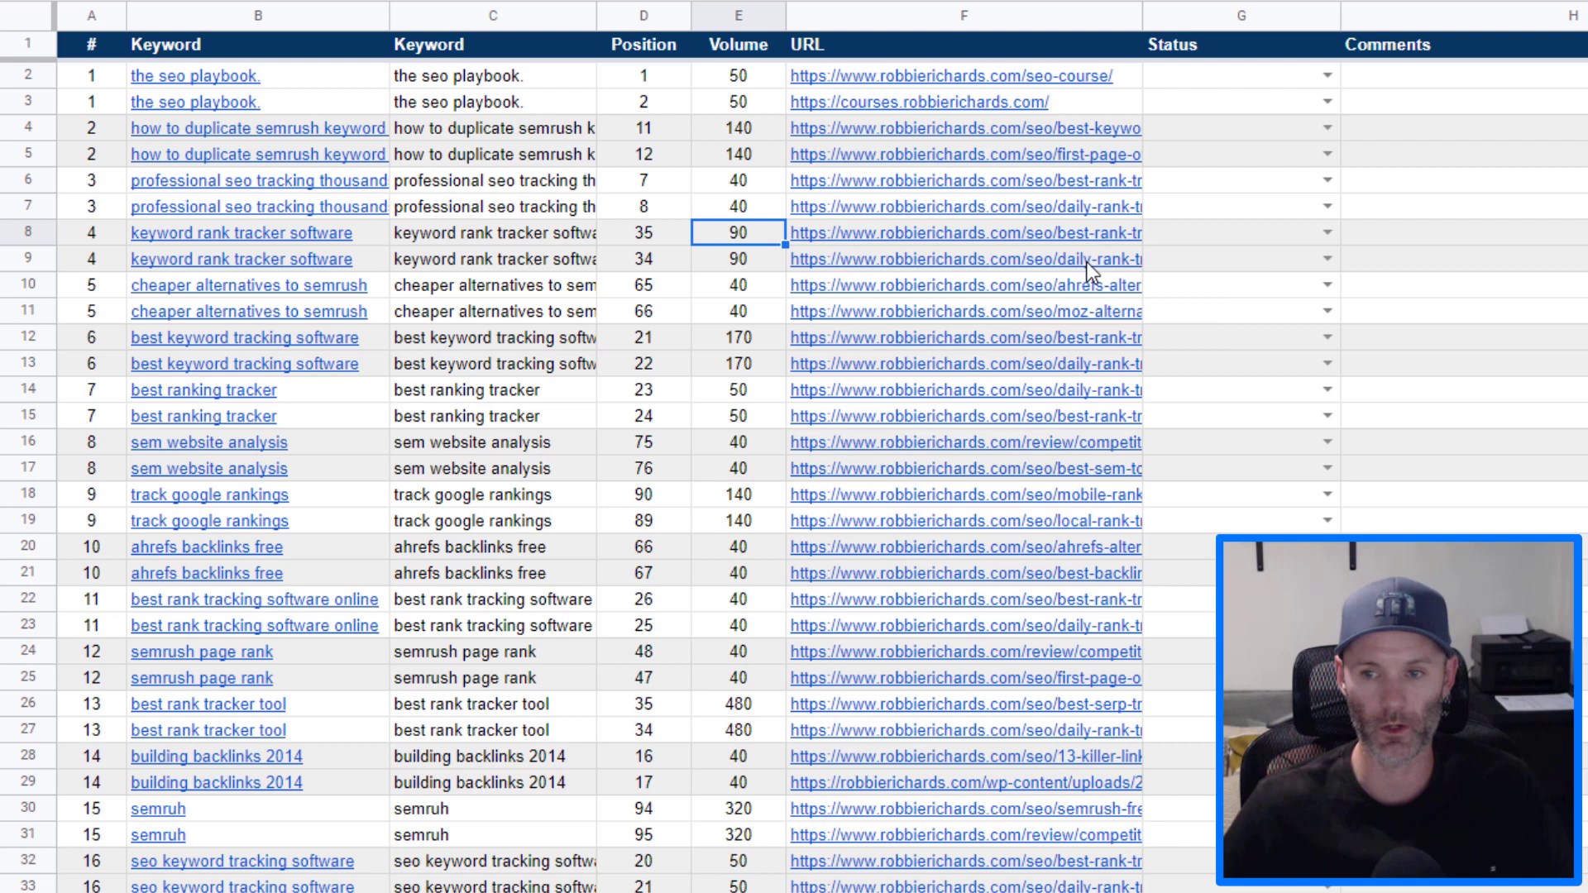
{"action": "left_click", "coordinate": [712, 266]}
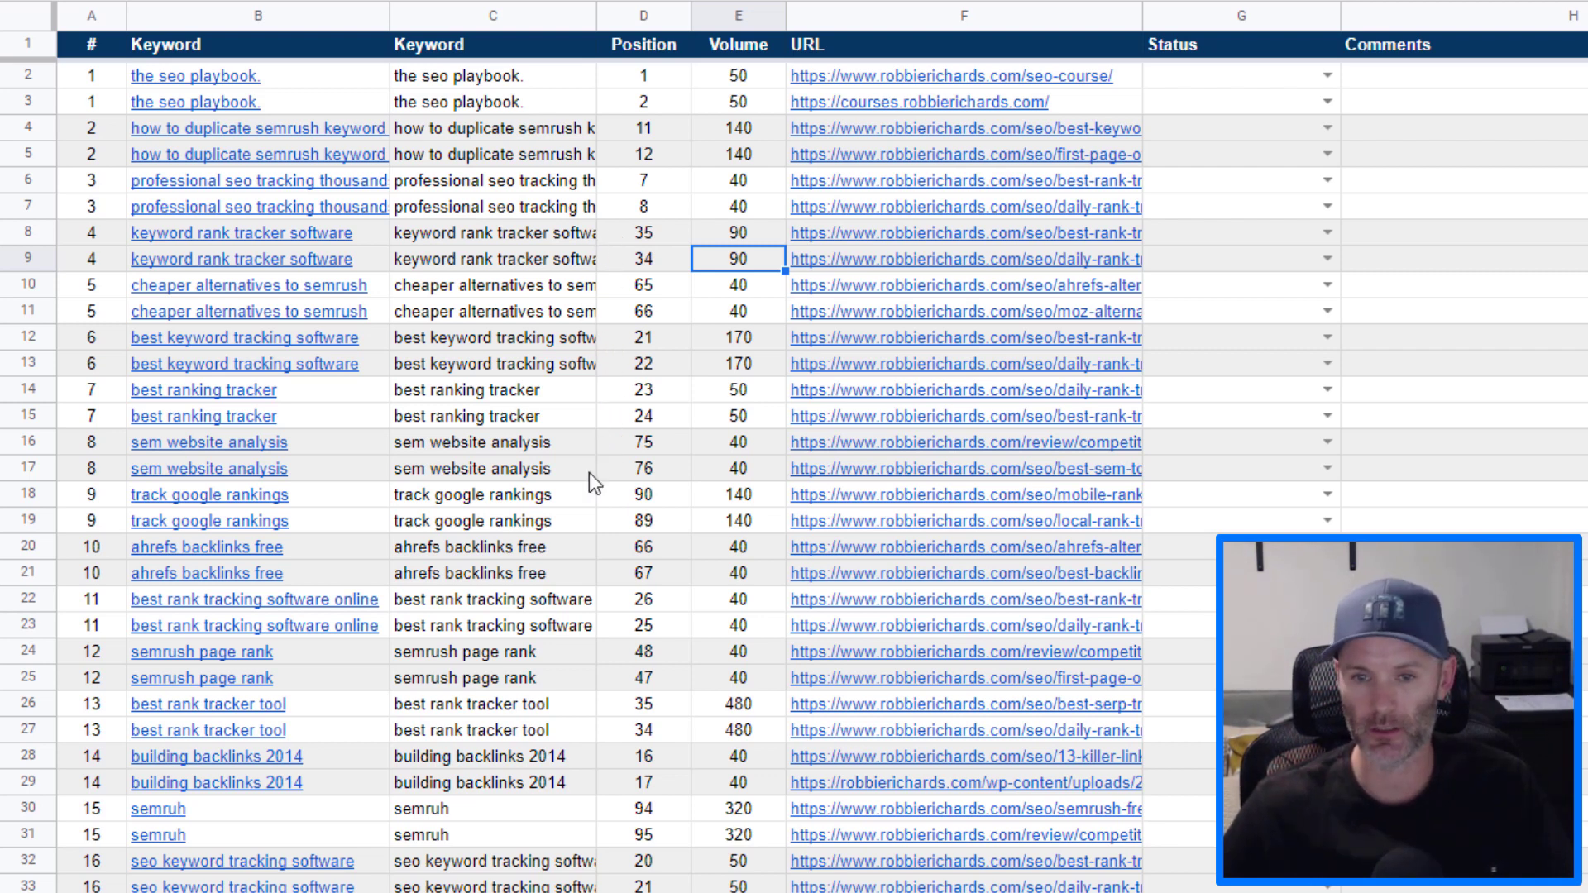
{"action": "left_click", "coordinate": [499, 296]}
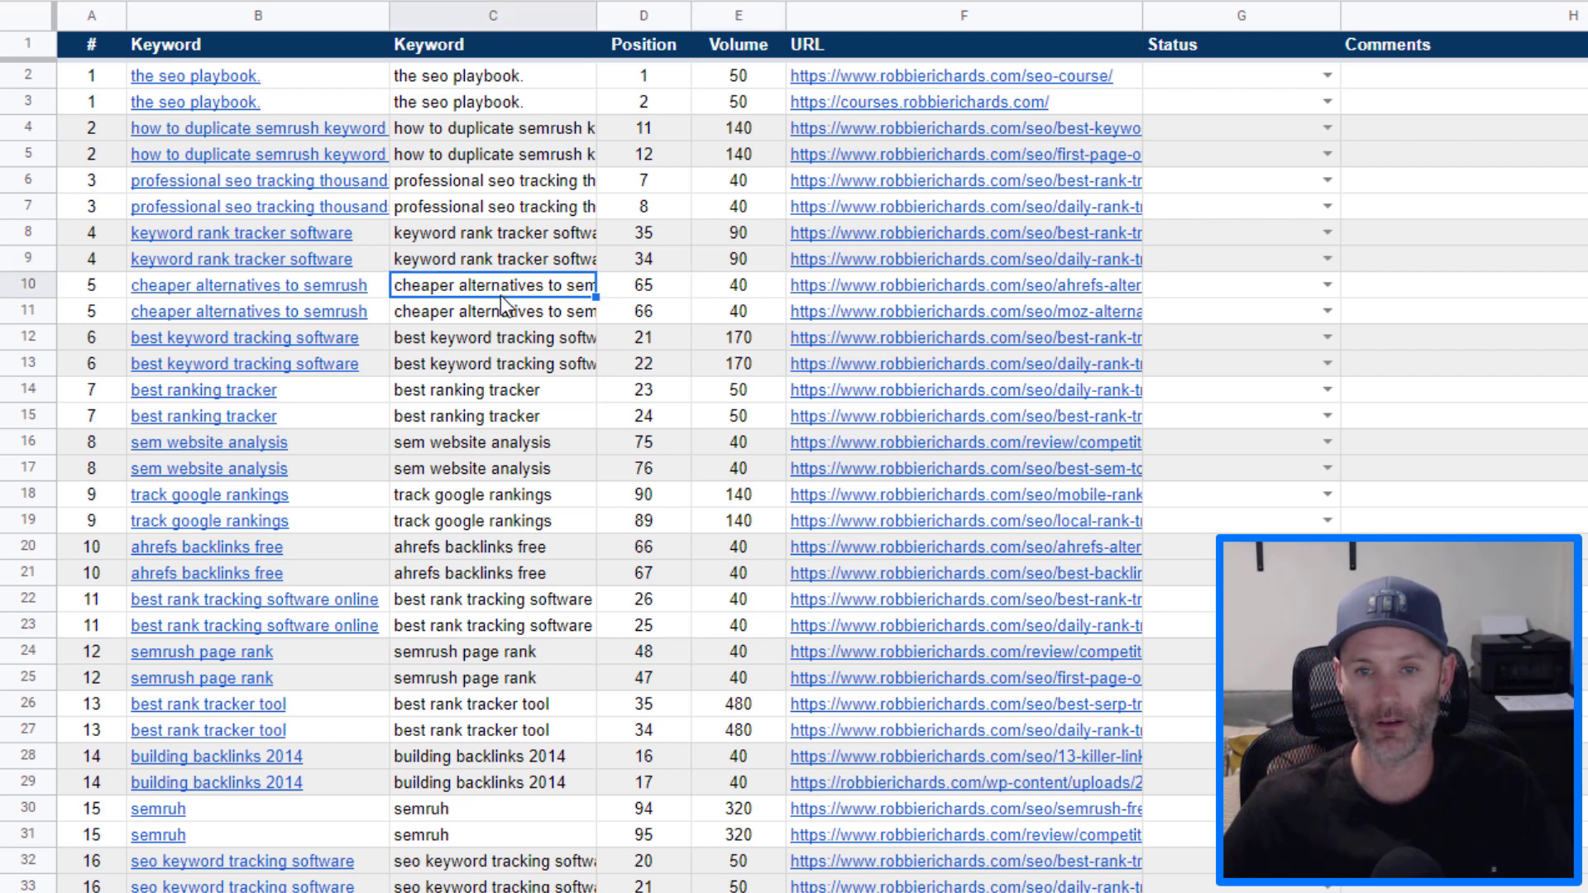
{"action": "left_click", "coordinate": [502, 318]}
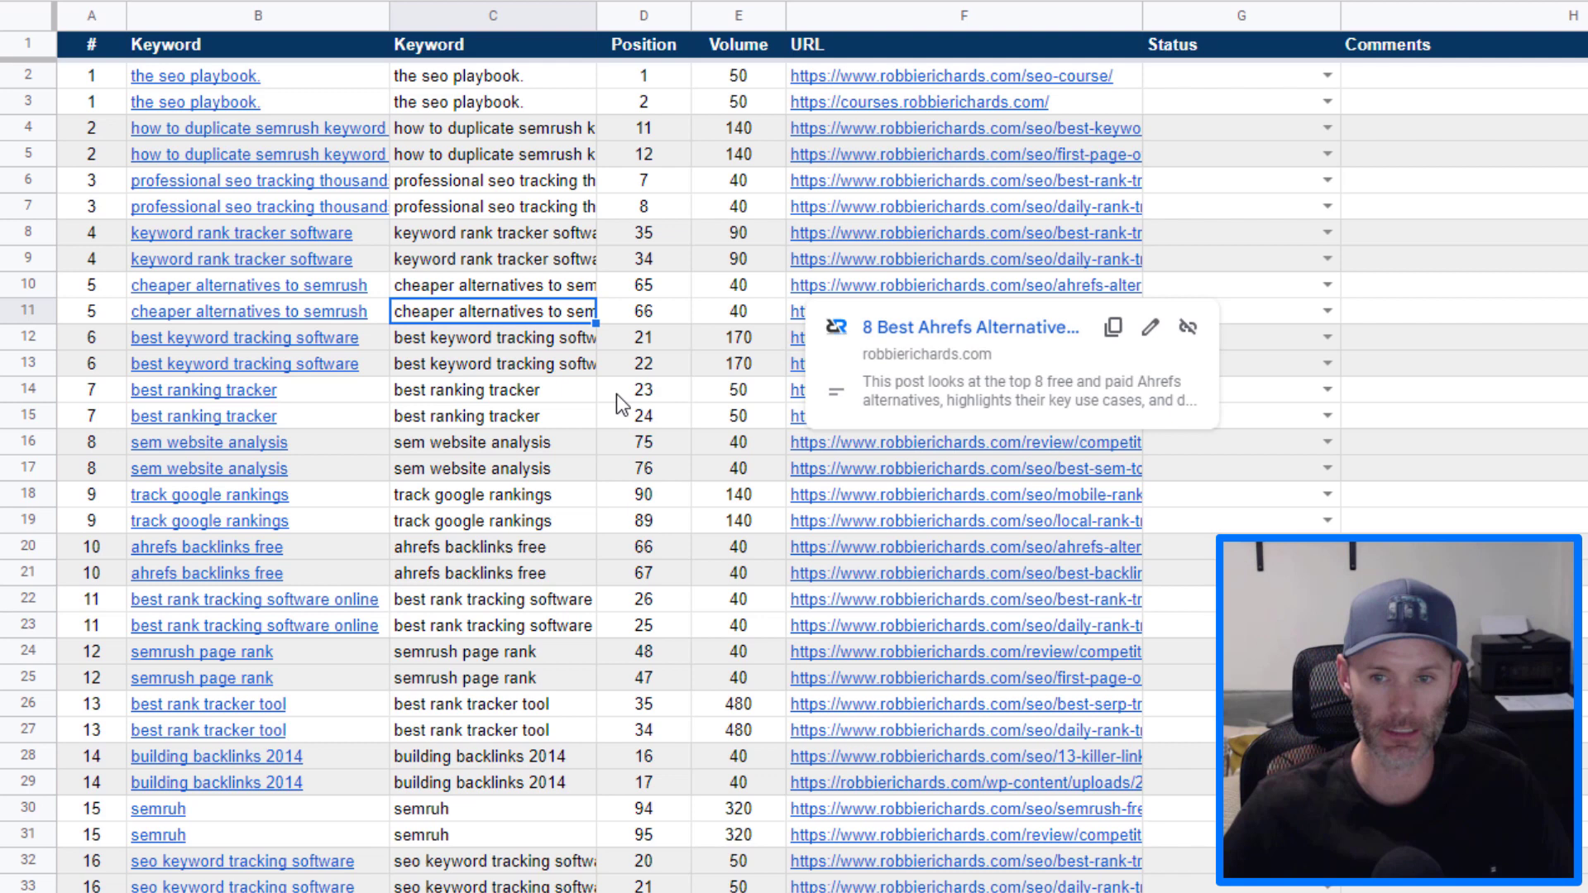
{"action": "left_click", "coordinate": [636, 373]}
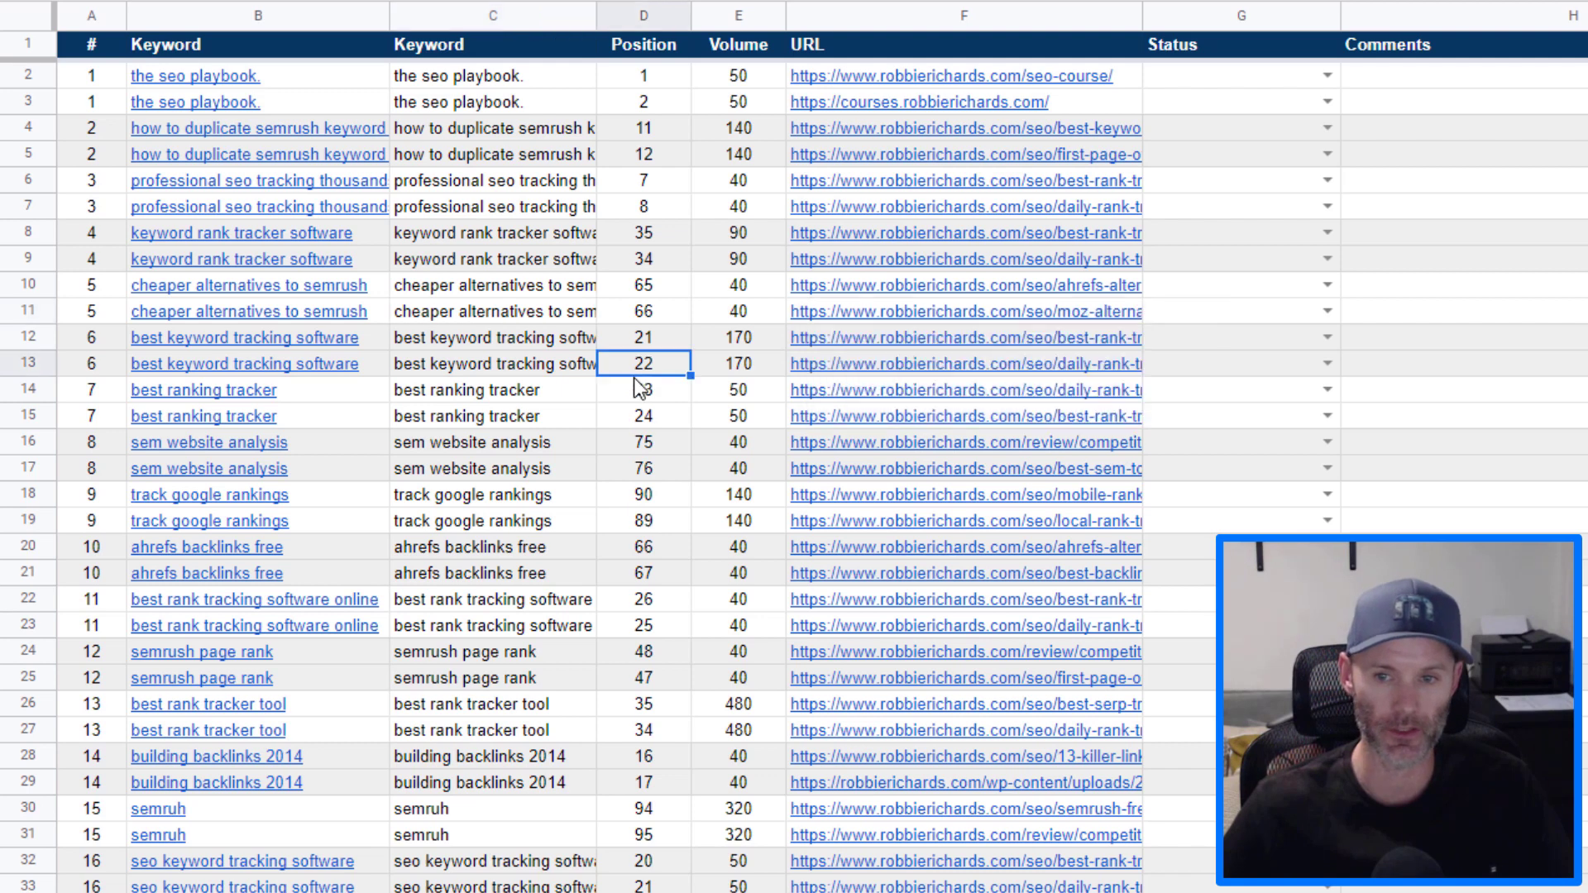
{"action": "left_click", "coordinate": [626, 420]}
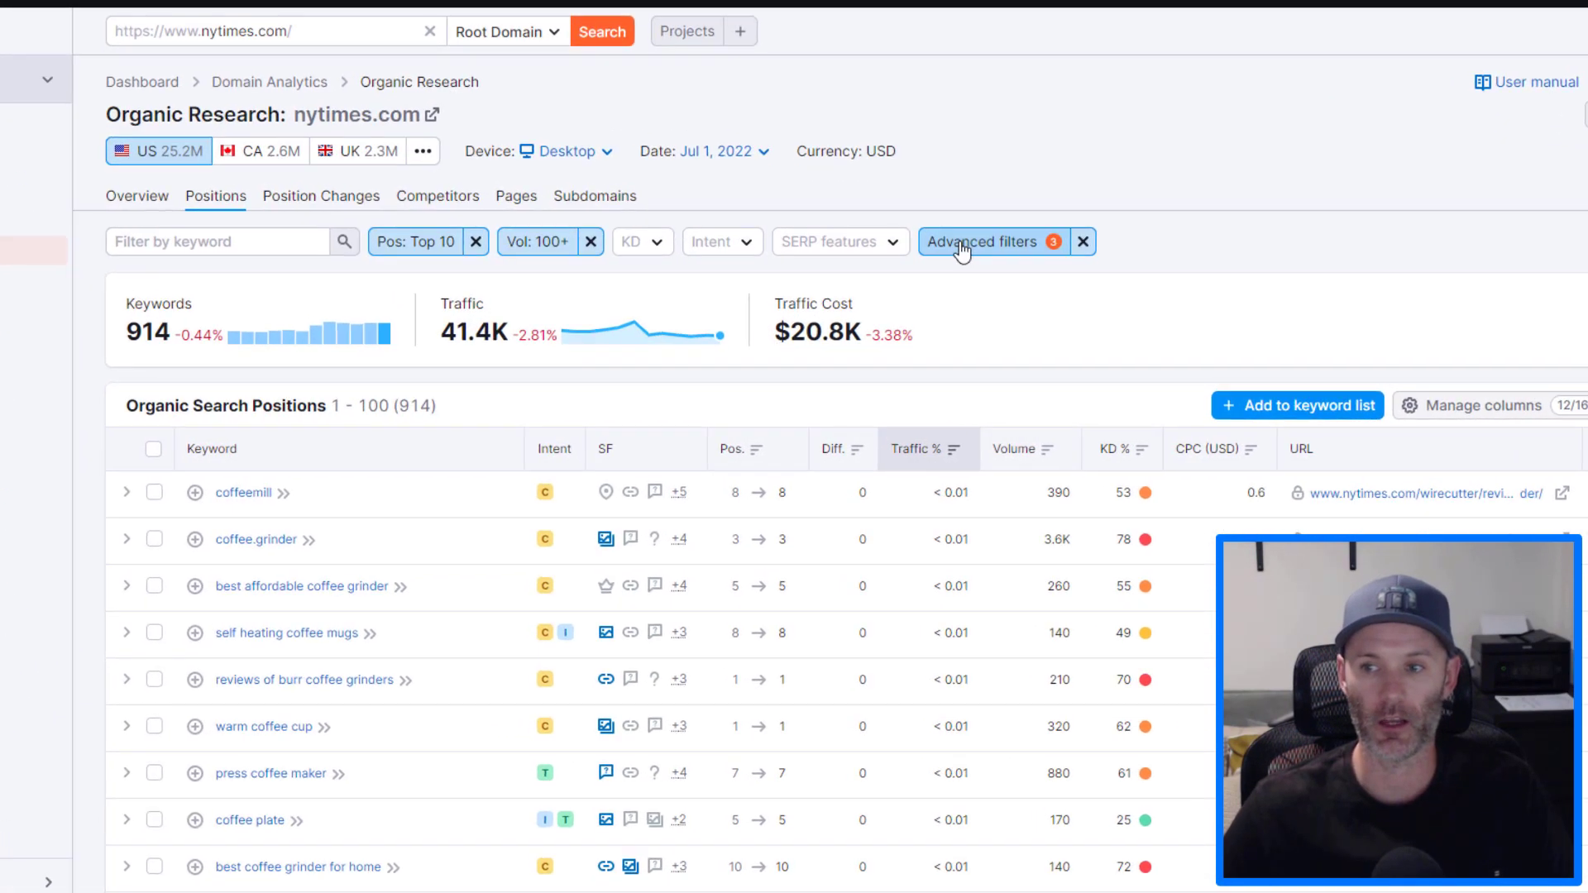
{"action": "left_click", "coordinate": [910, 280]}
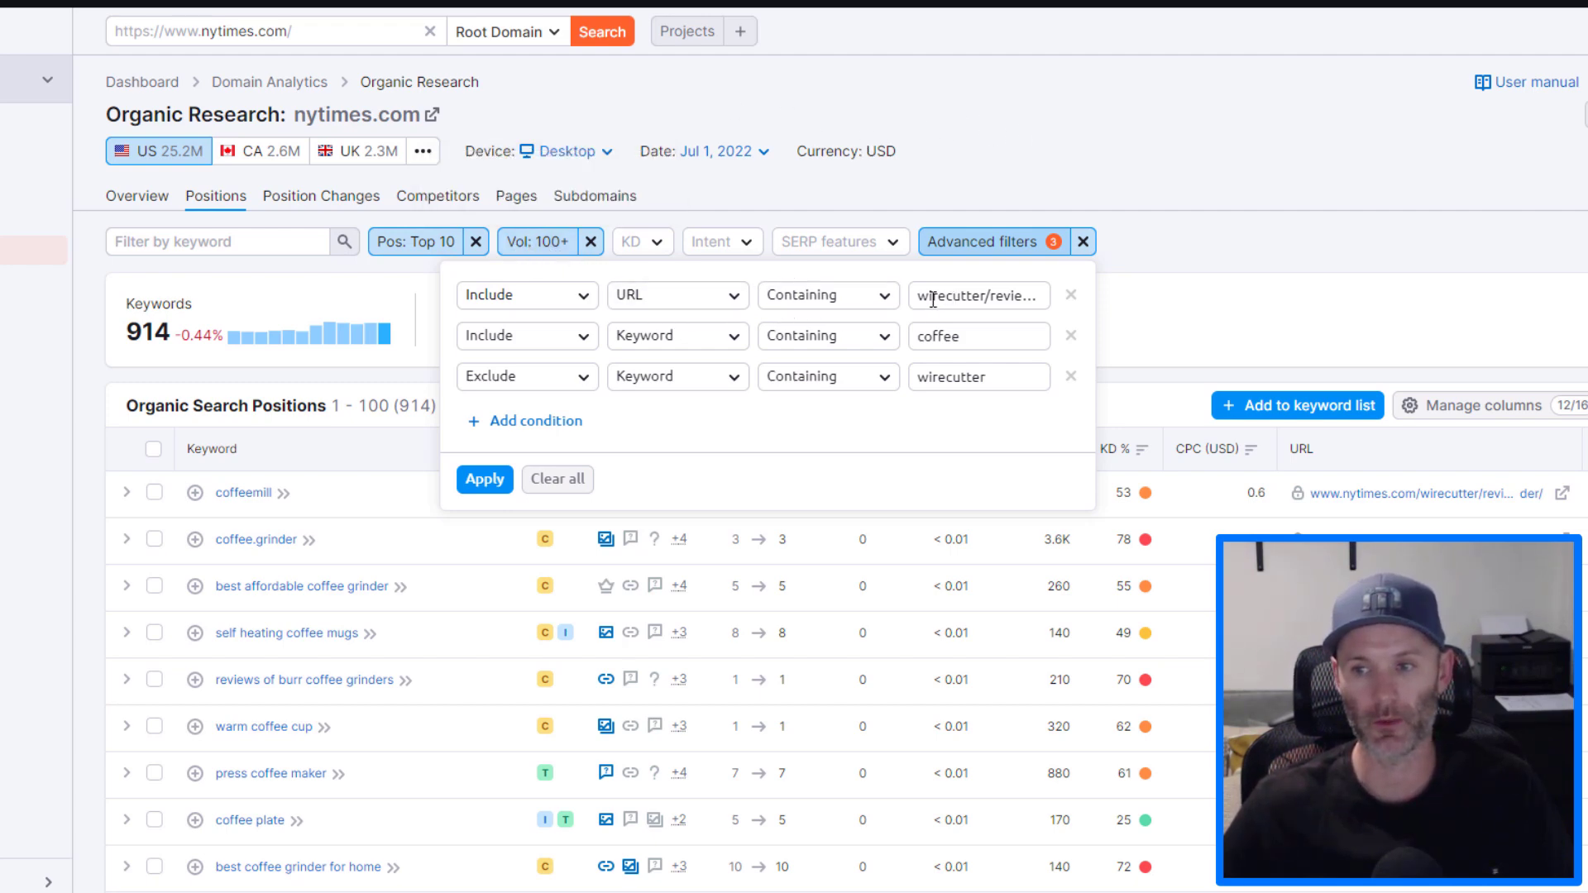
{"action": "left_click_drag", "start_coordinate": [942, 301], "coordinate": [1046, 296]}
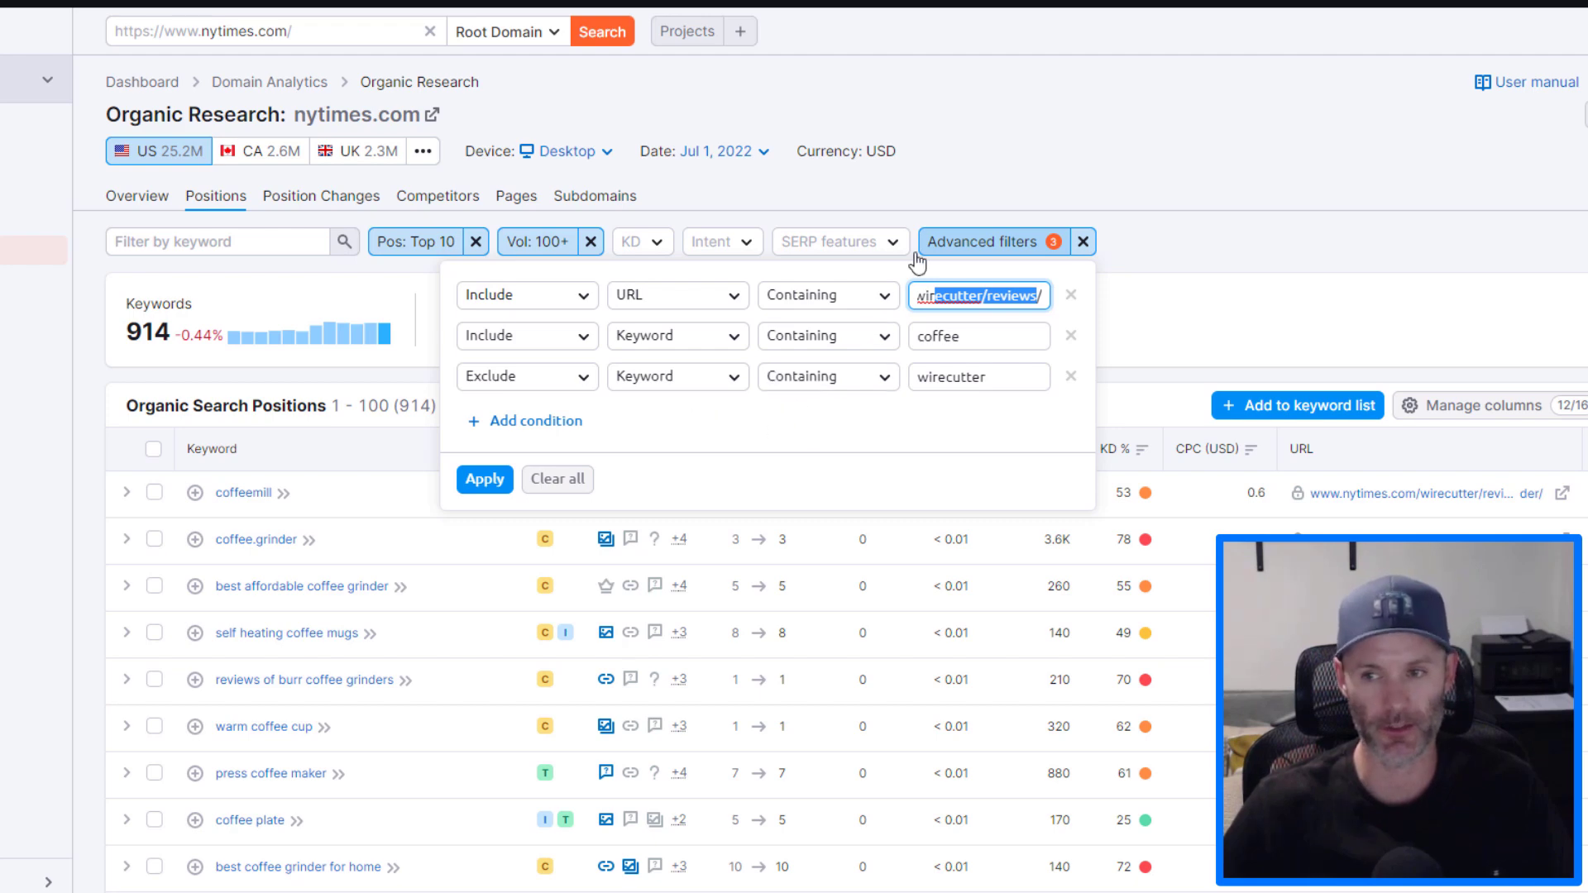
{"action": "left_click", "coordinate": [1182, 243]}
{"action": "left_click", "coordinate": [91, 196]}
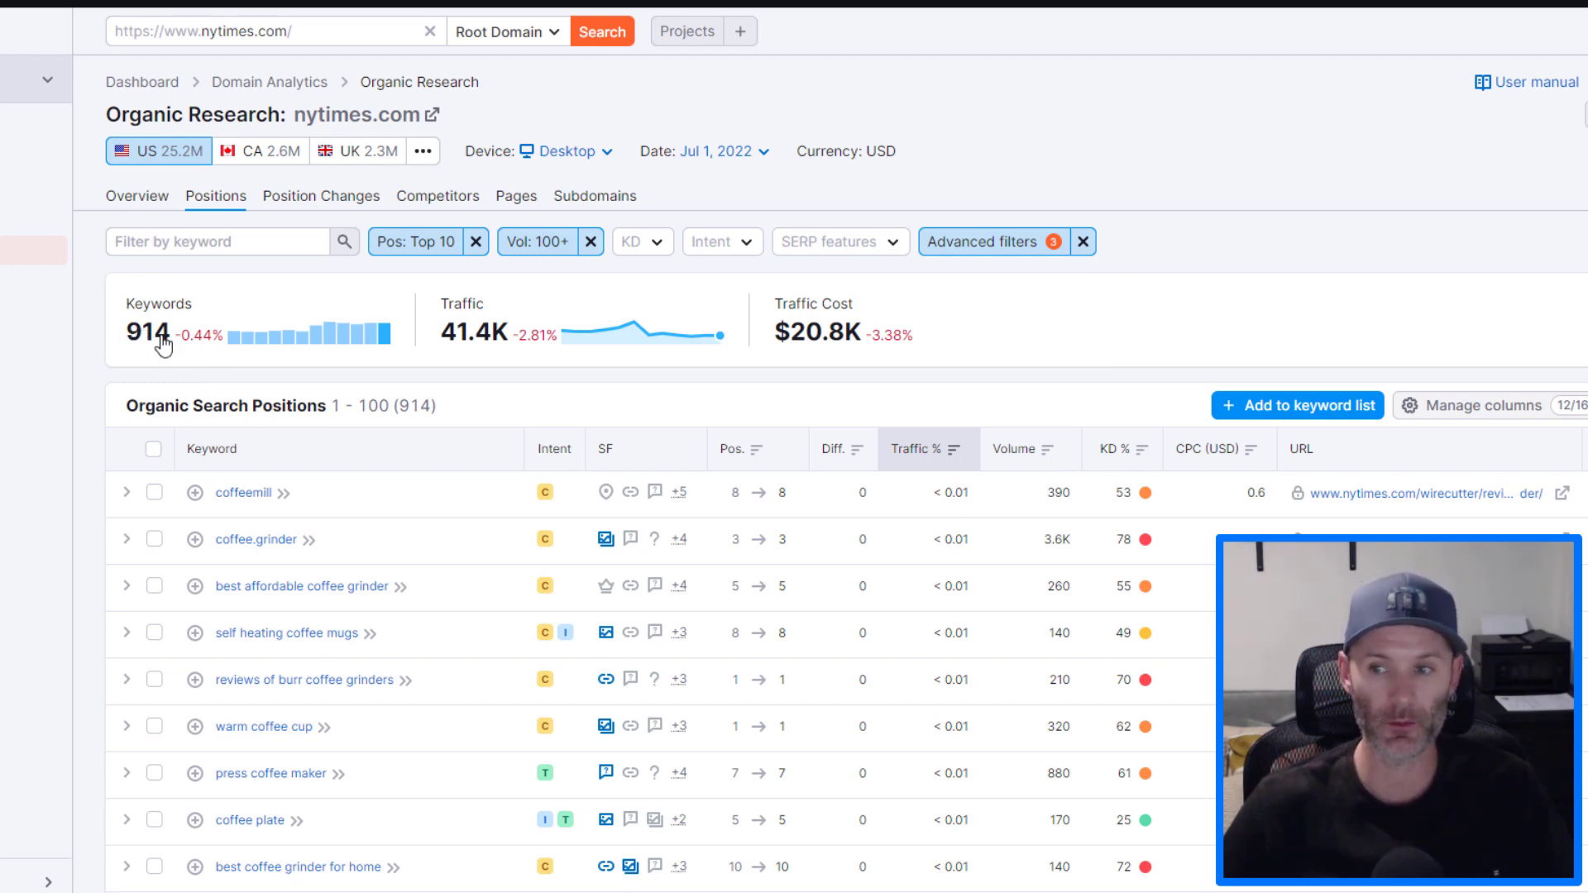
Scroll through the filtered nytimes.com coffee keywords in the Organic Search Positions table
{"action": "scroll", "coordinate": [367, 448], "scroll_direction": "down", "scroll_amount": 1}
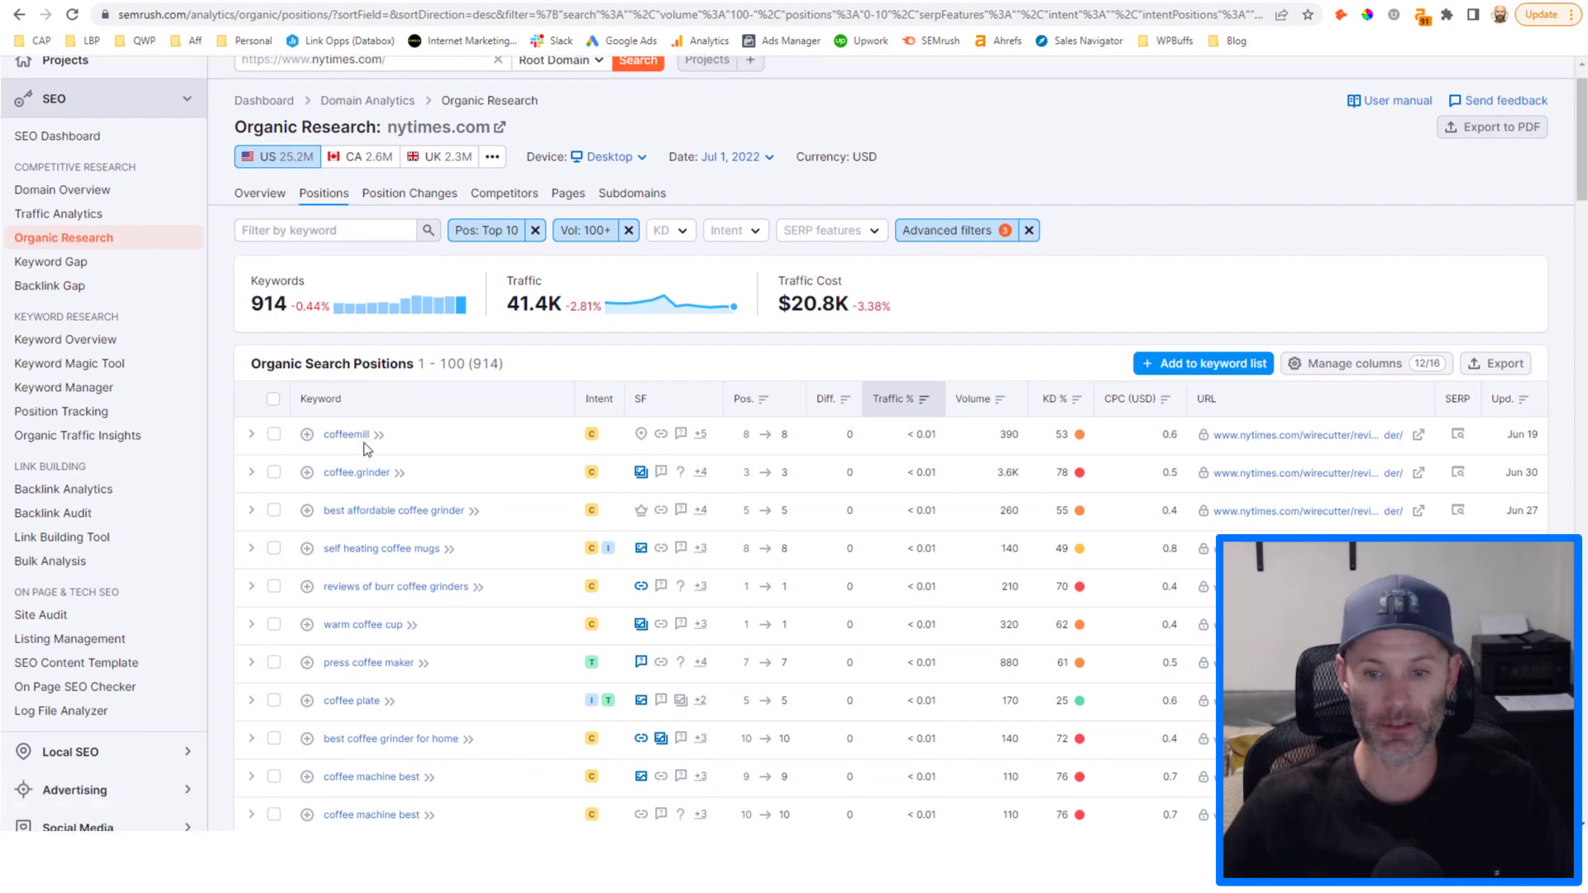
{"action": "scroll", "coordinate": [368, 449], "scroll_direction": "down", "scroll_amount": 1}
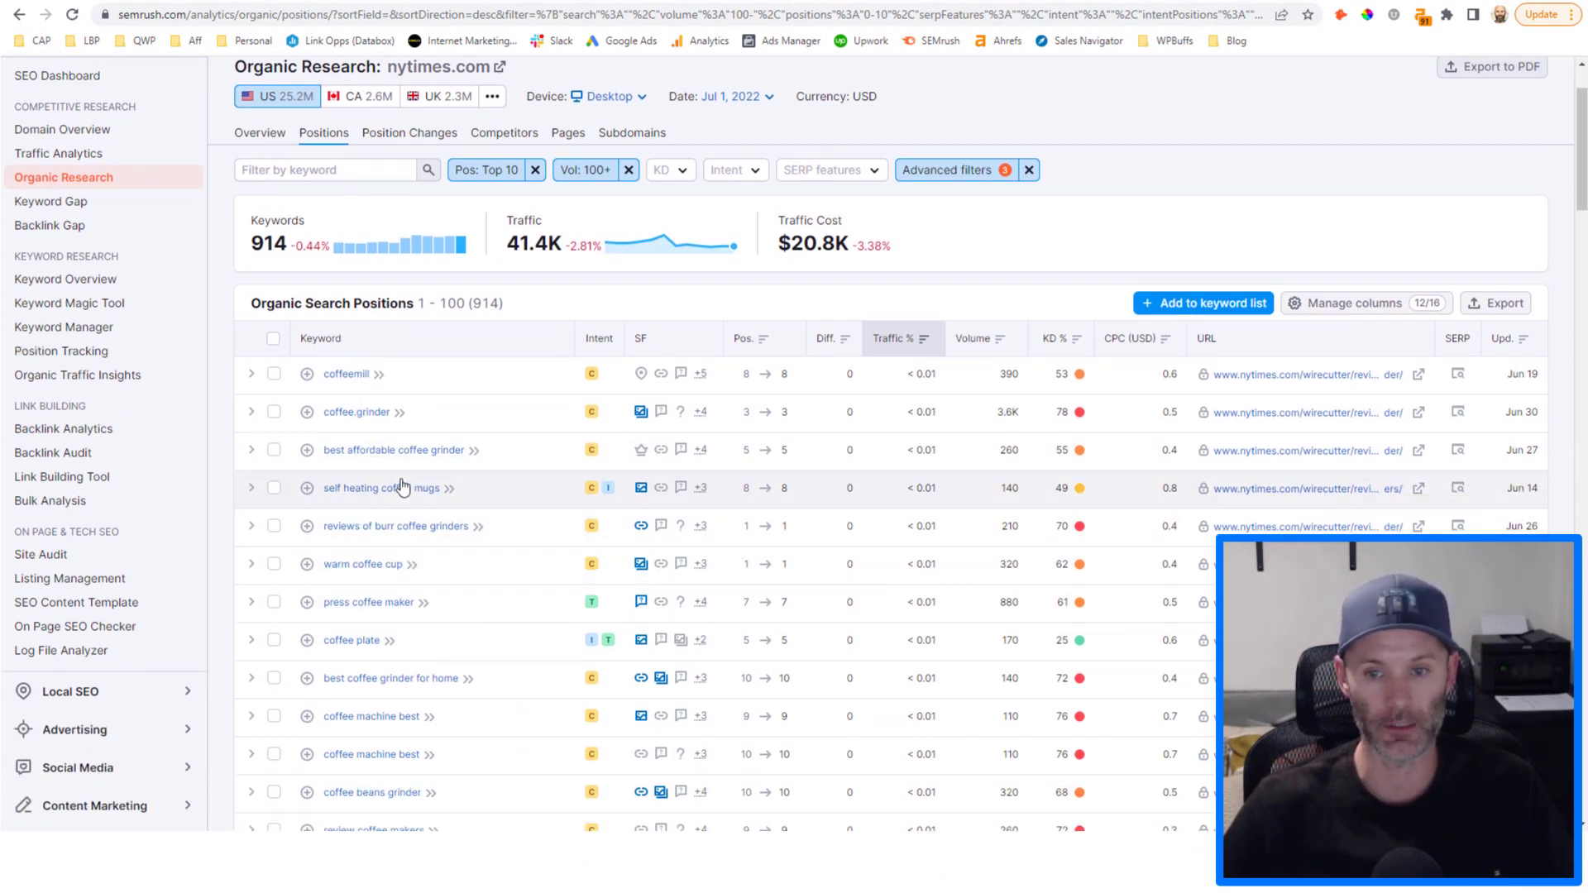
{"action": "scroll", "coordinate": [364, 484], "scroll_direction": "down", "scroll_amount": 1}
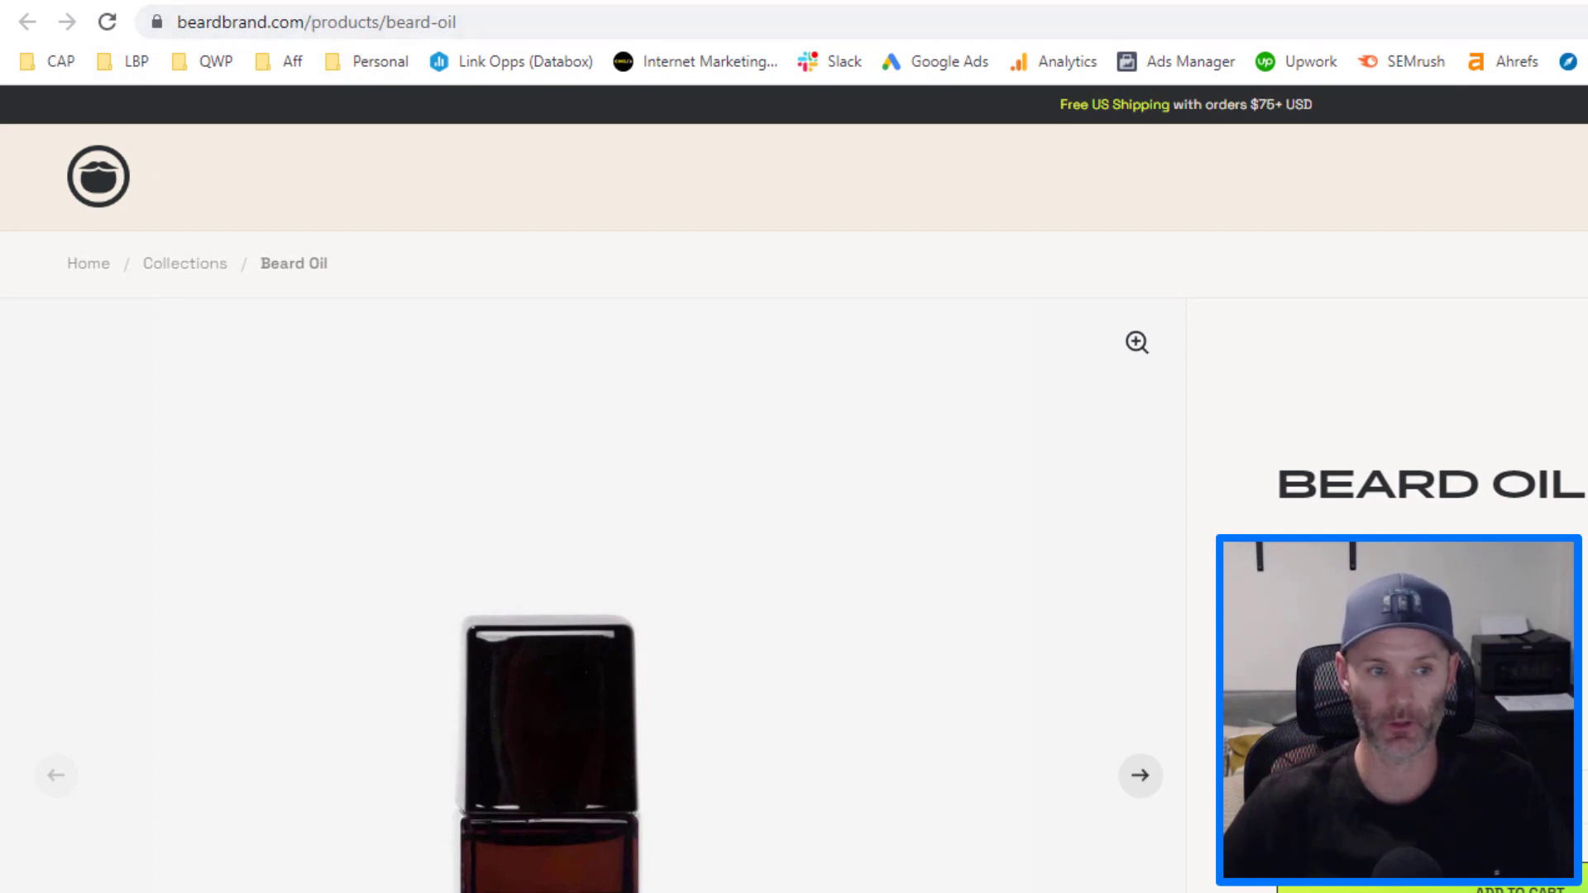
Return to the SEMrush Organic Research report for beardbrand.com/products/ filtered to Top 20
{"action": "key", "text": "ctrl+Tab"}
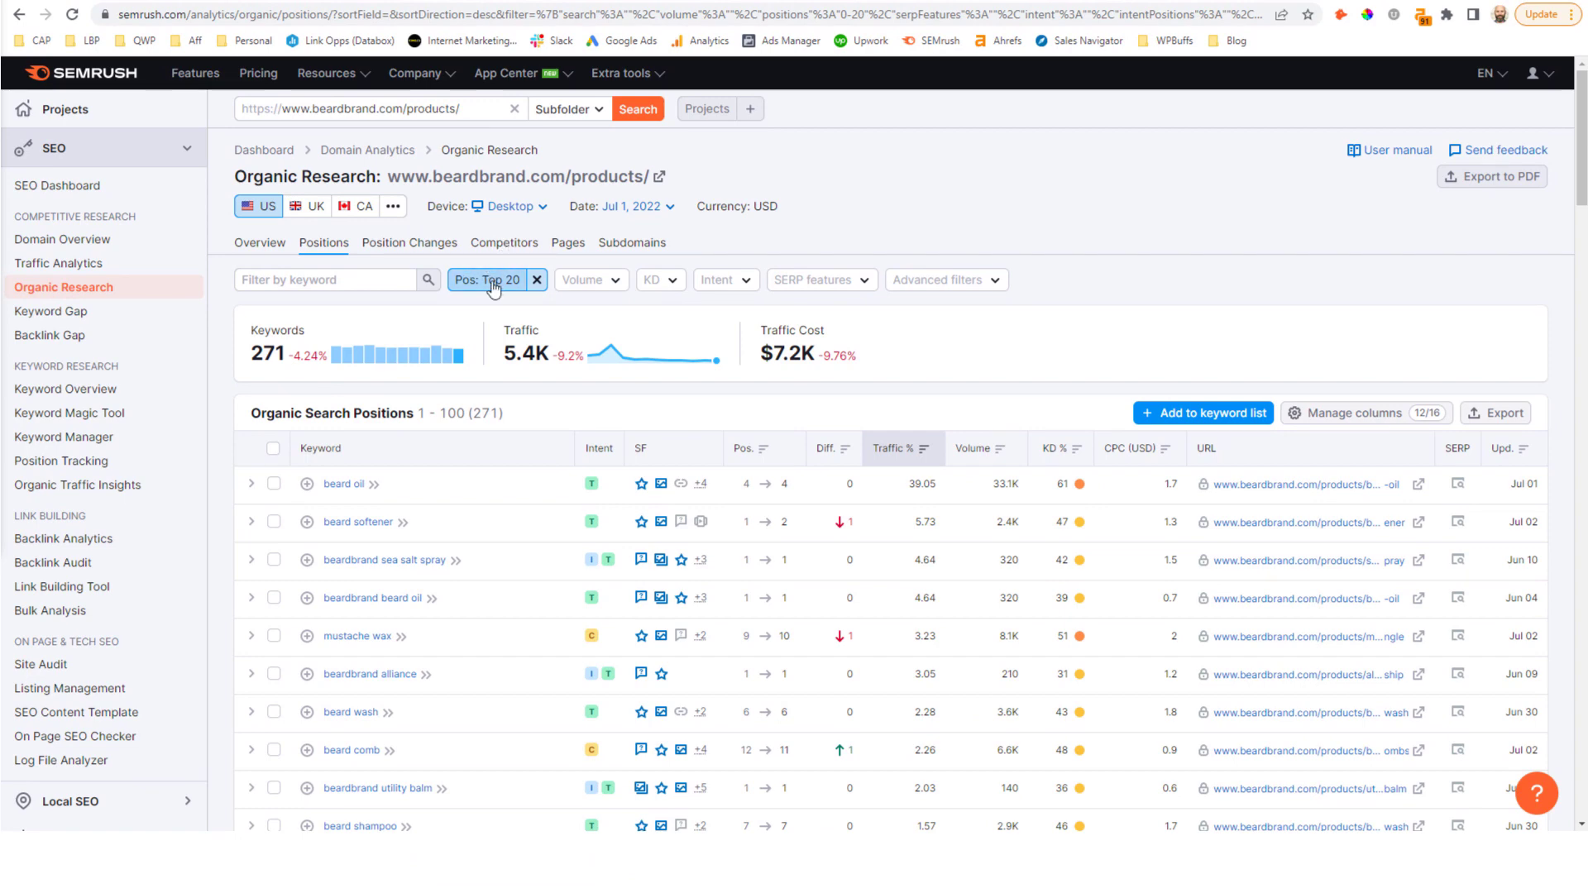
Scroll down the beardbrand.com Indexed Pages list, sorted by referring domains
{"action": "mouse_move", "coordinate": [483, 289]}
{"action": "scroll", "coordinate": [504, 352], "scroll_direction": "down", "scroll_amount": 3}
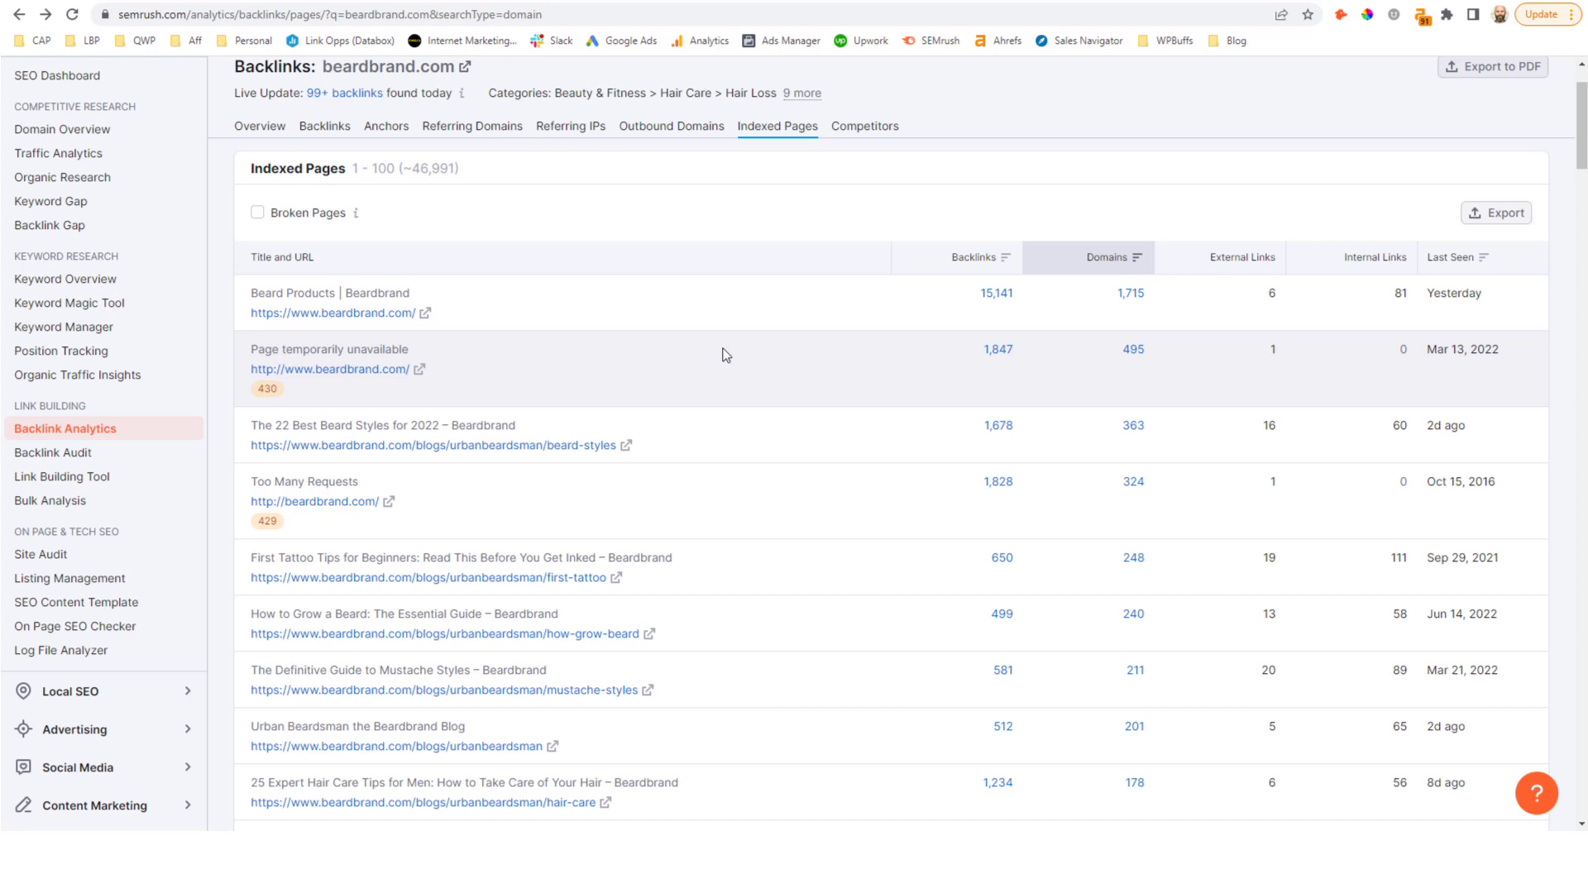
{"action": "scroll", "coordinate": [726, 354], "scroll_direction": "down", "scroll_amount": 1}
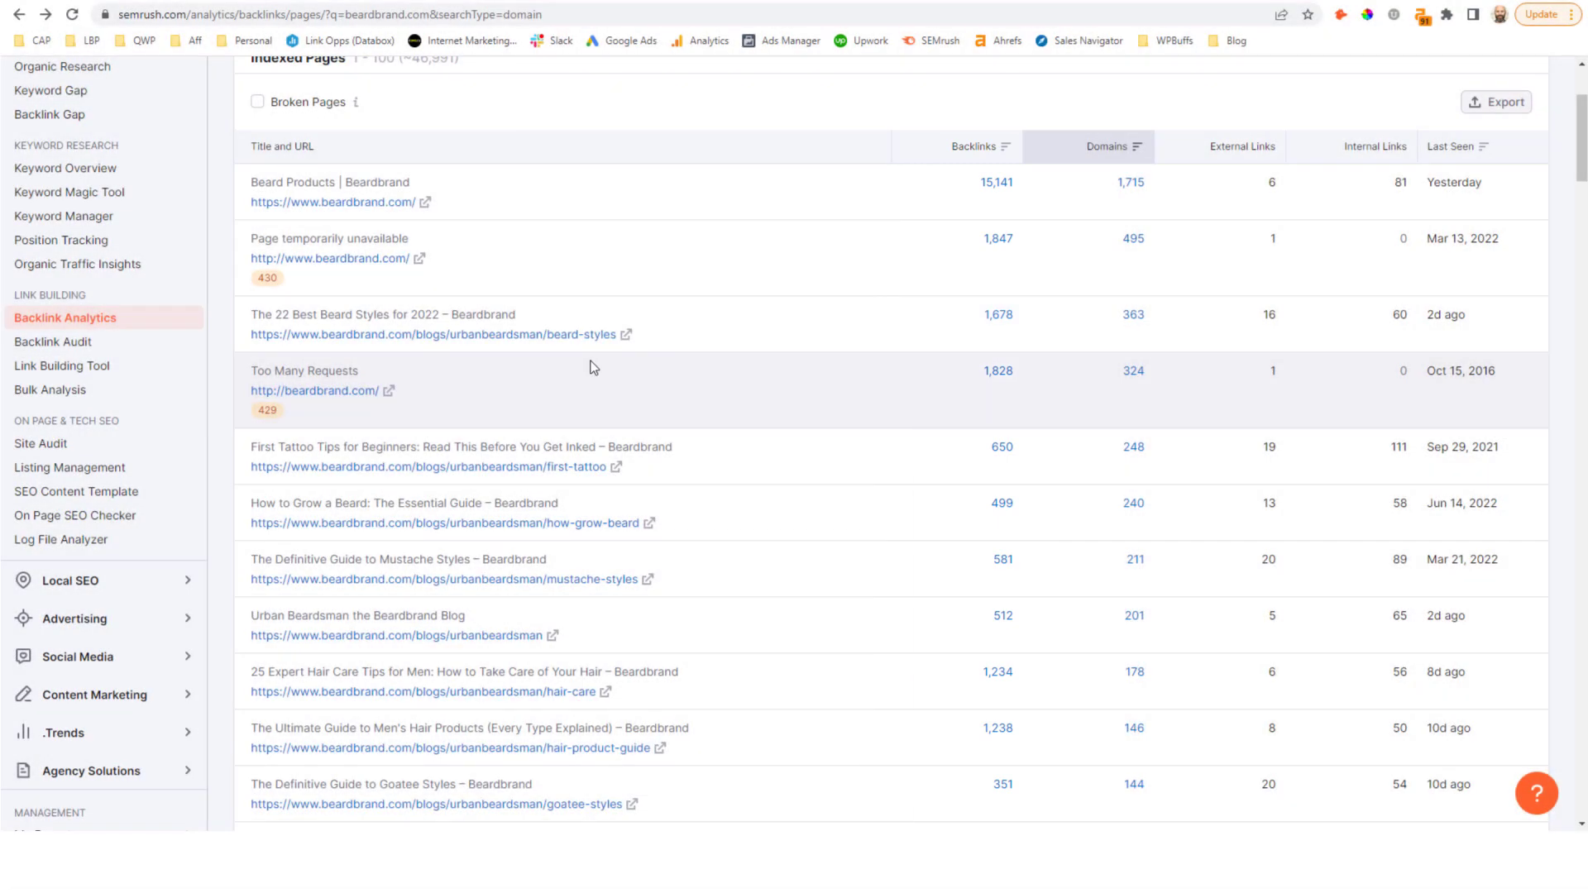
{"action": "scroll", "coordinate": [602, 379], "scroll_direction": "down", "scroll_amount": 1}
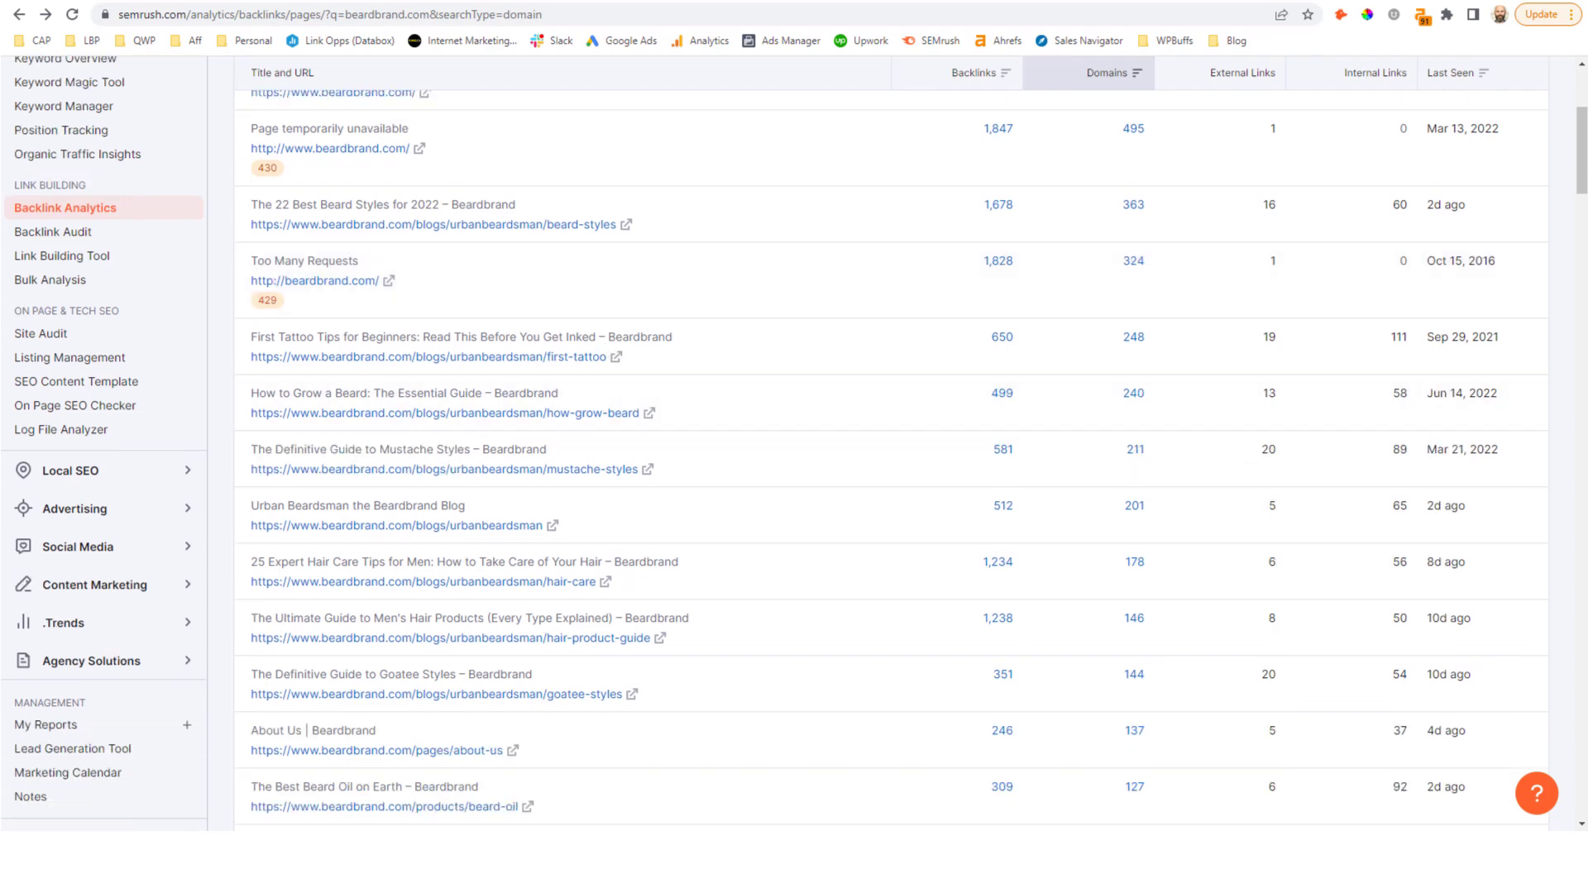
{"action": "scroll", "coordinate": [624, 277], "scroll_direction": "up", "scroll_amount": 1}
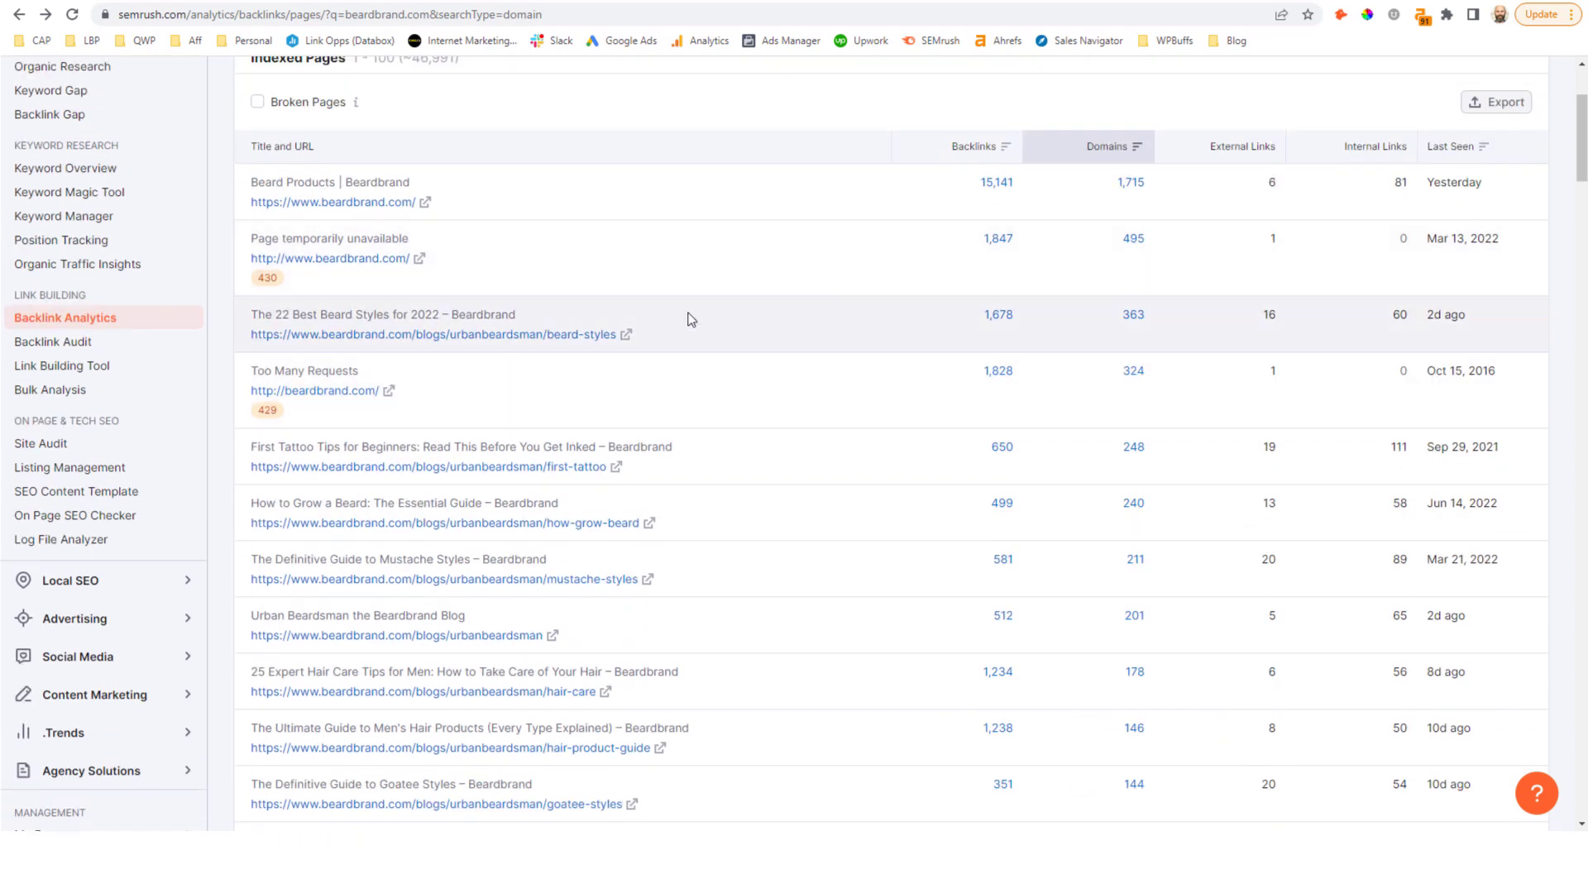